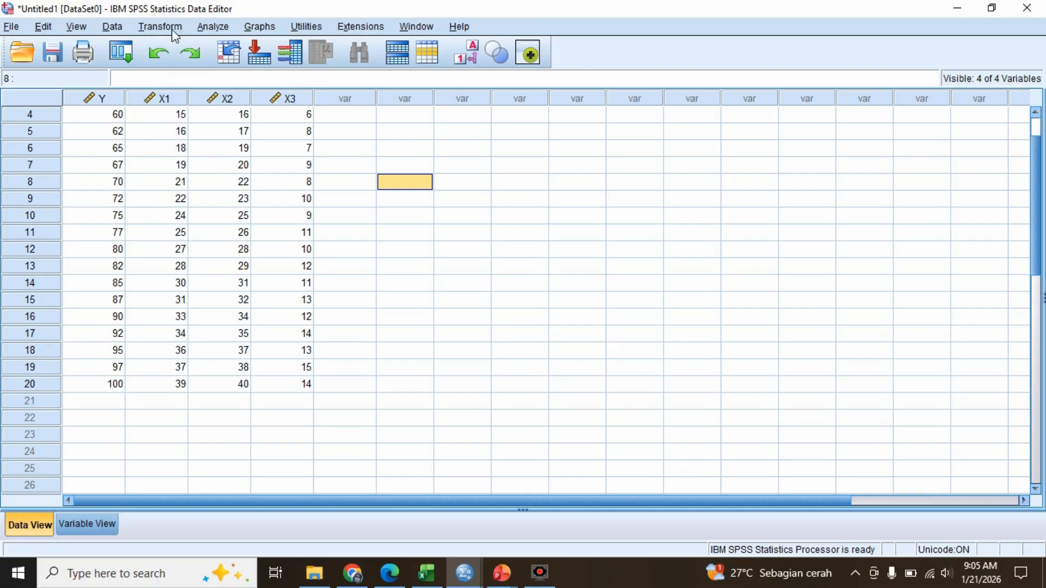
Run a bivariate Pearson correlation with two-tailed significance on pupuk [X1], biaya pupuk [X2] and tenaga kerja [X3]
{"action": "left_click", "coordinate": [206, 27]}
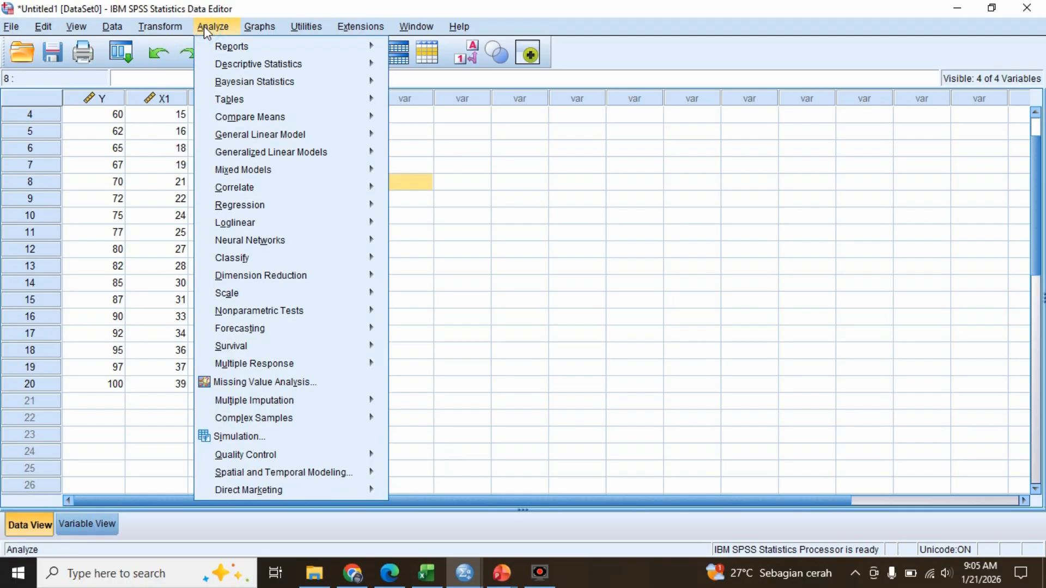
{"action": "mouse_move", "coordinate": [231, 158]}
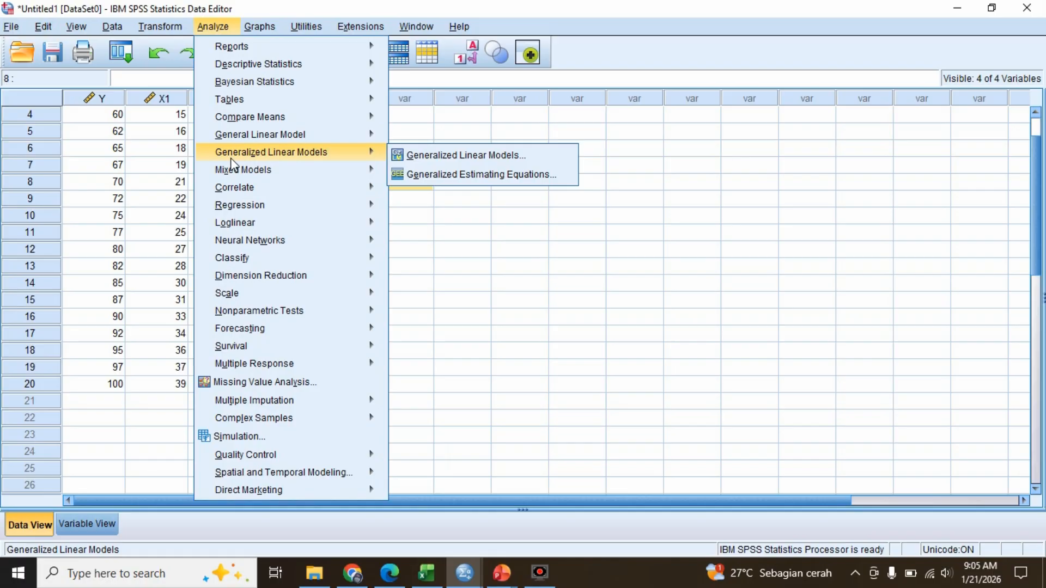
{"action": "mouse_move", "coordinate": [241, 190]}
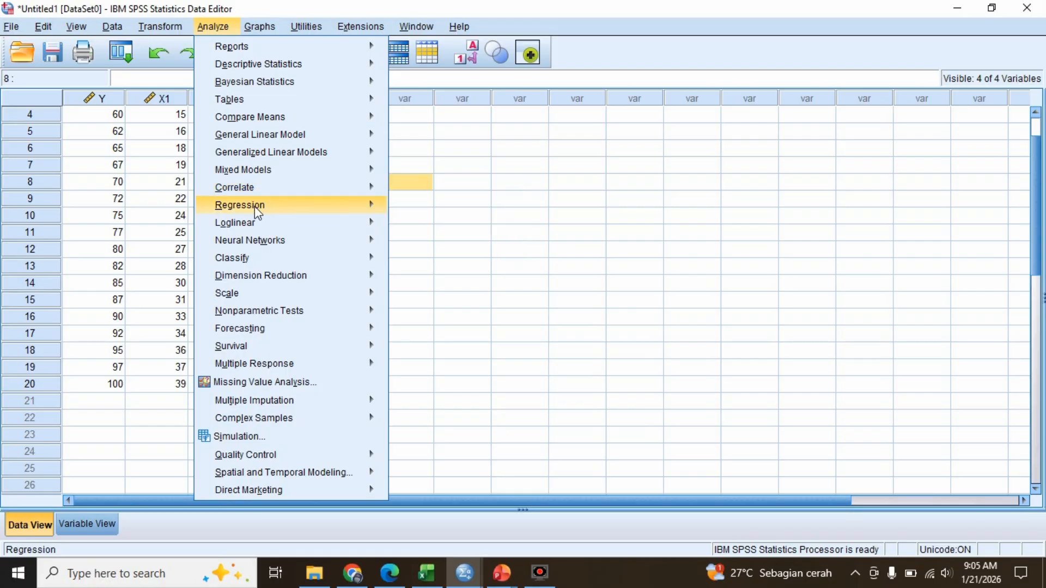
{"action": "mouse_move", "coordinate": [294, 207]}
{"action": "mouse_move", "coordinate": [334, 187]}
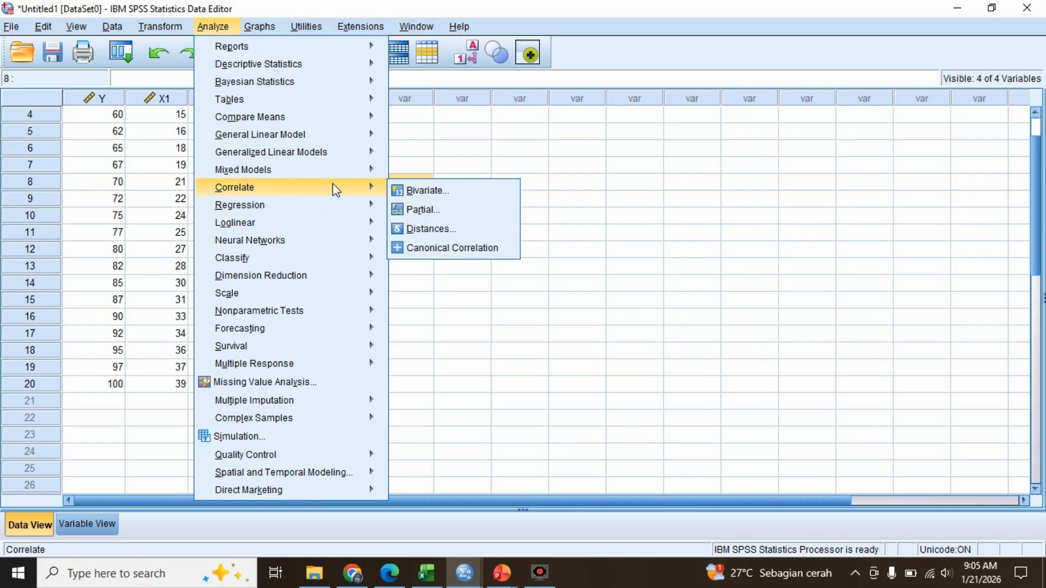
{"action": "left_click", "coordinate": [407, 190]}
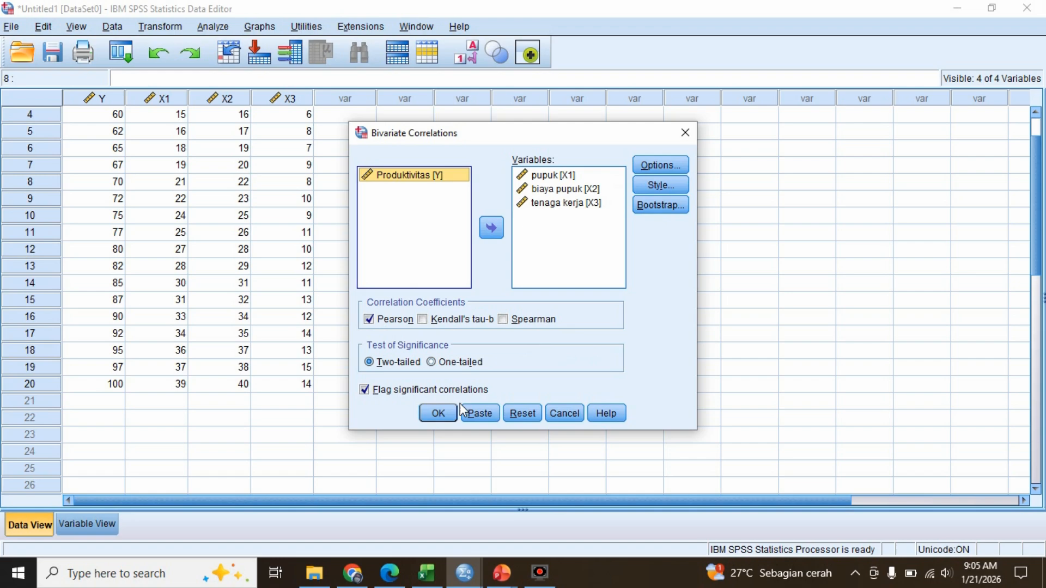
{"action": "left_click", "coordinate": [430, 413]}
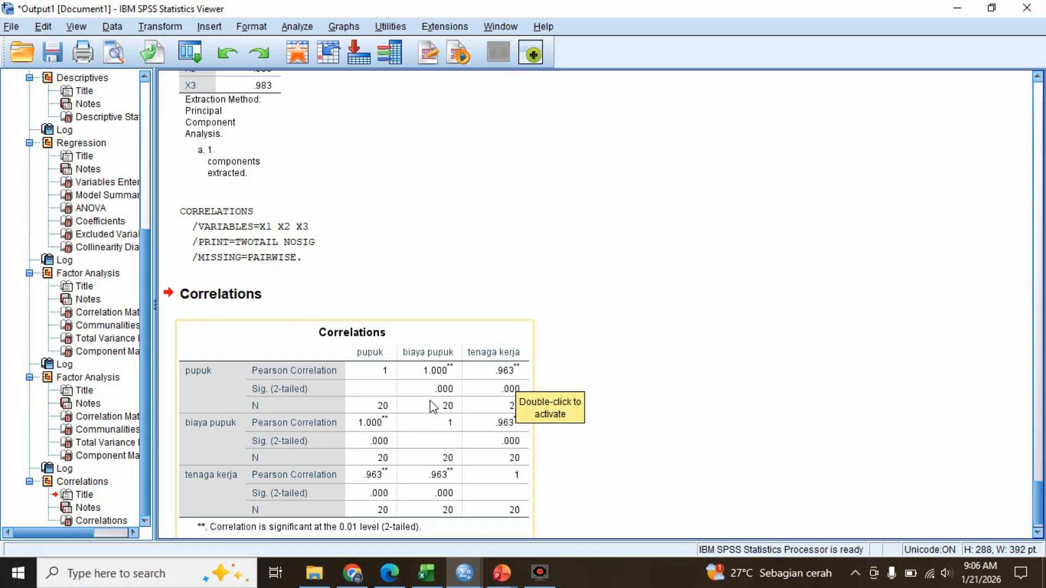
Run a linear regression of Produktivitas [Y] on pupuk, biaya pupuk and tenaga kerja with Estimates, Model fit and Collinearity diagnostics
{"action": "left_click", "coordinate": [298, 53]}
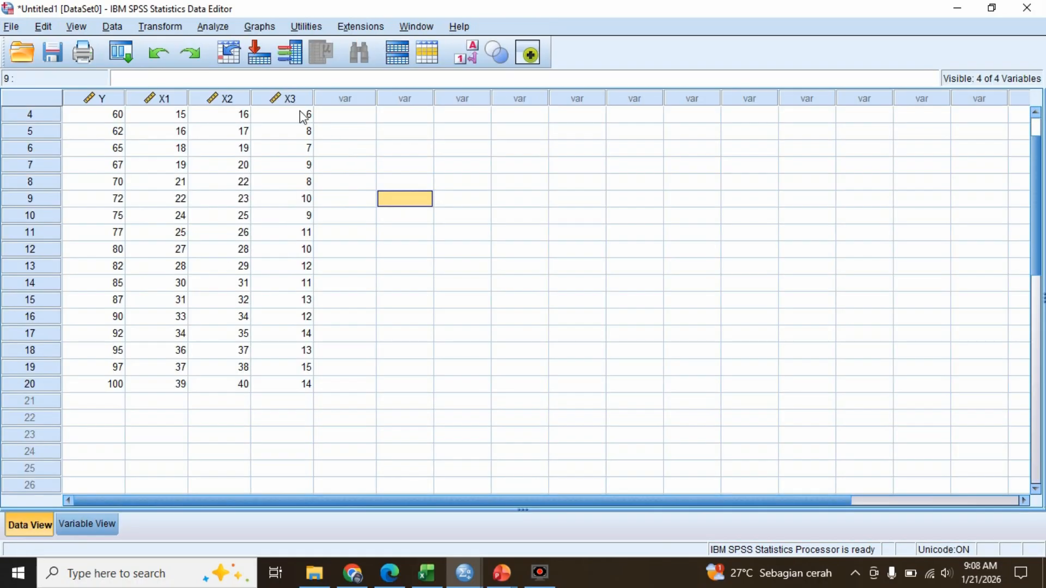
{"action": "left_click", "coordinate": [213, 26]}
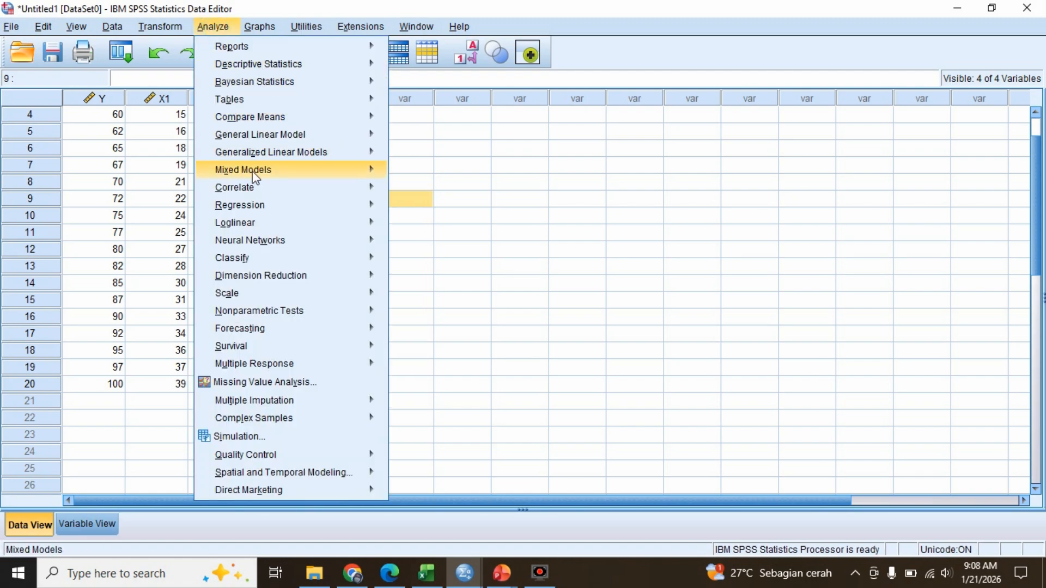
{"action": "mouse_move", "coordinate": [261, 205]}
{"action": "left_click", "coordinate": [404, 229]}
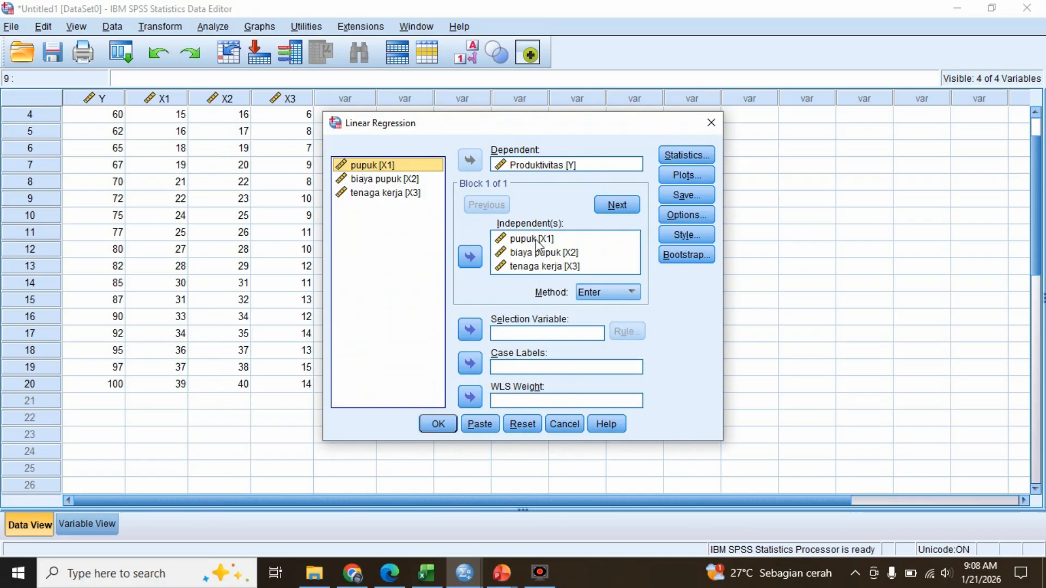
{"action": "left_click", "coordinate": [686, 155]}
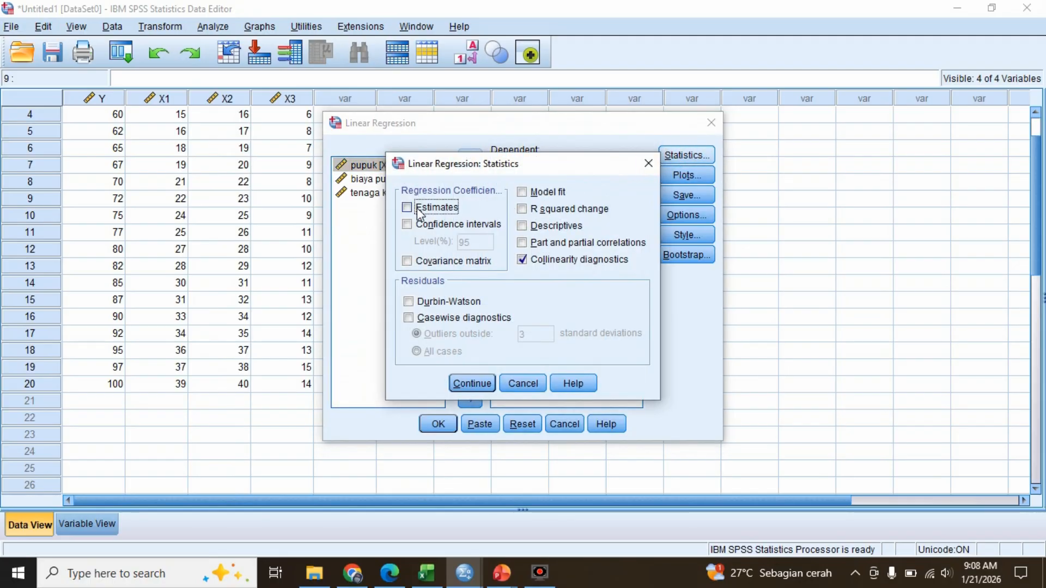
{"action": "left_click", "coordinate": [414, 208]}
{"action": "left_click", "coordinate": [519, 191]}
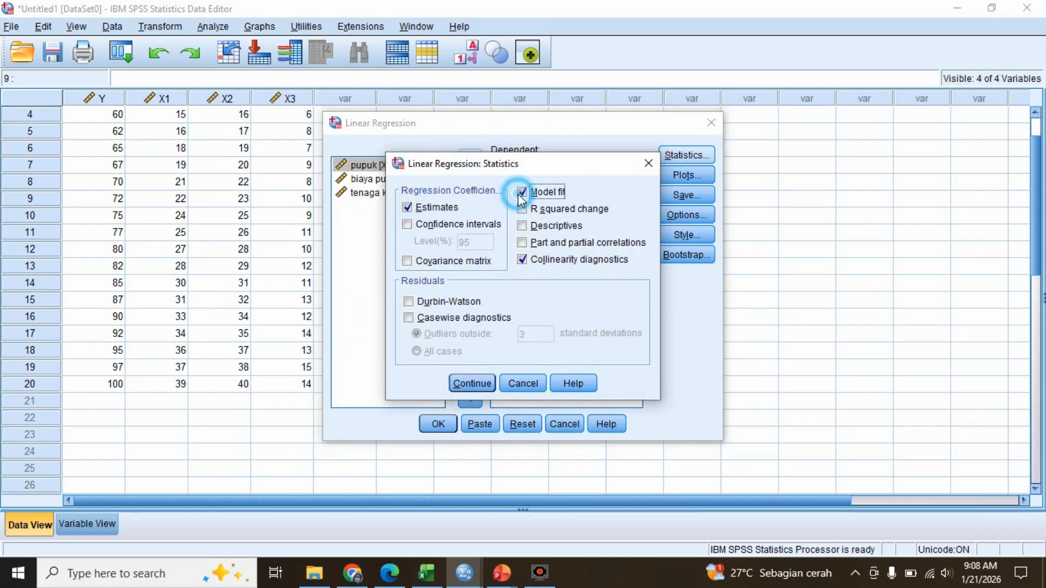
{"action": "left_click", "coordinate": [523, 260]}
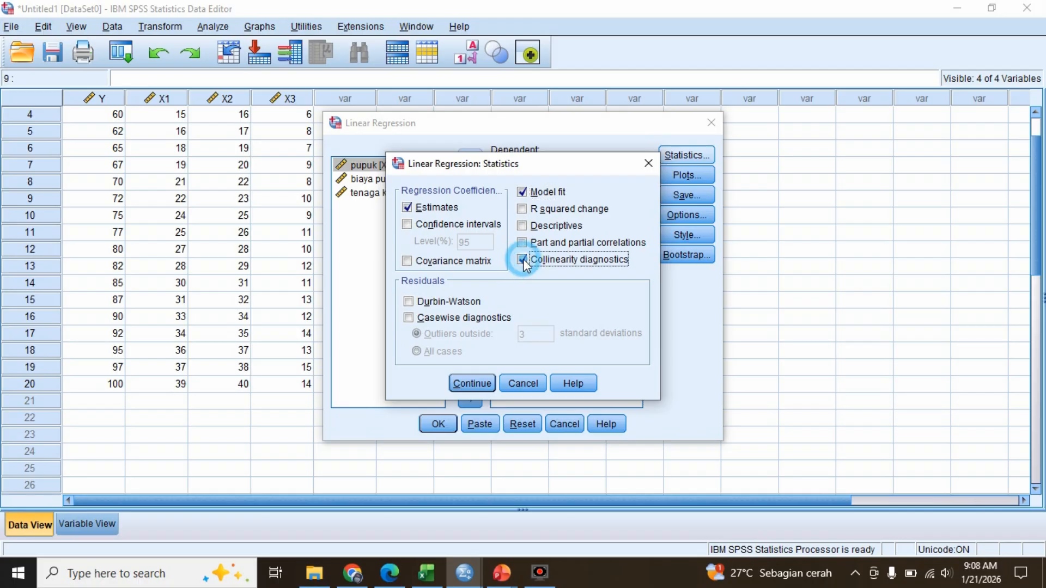
{"action": "left_click", "coordinate": [472, 384]}
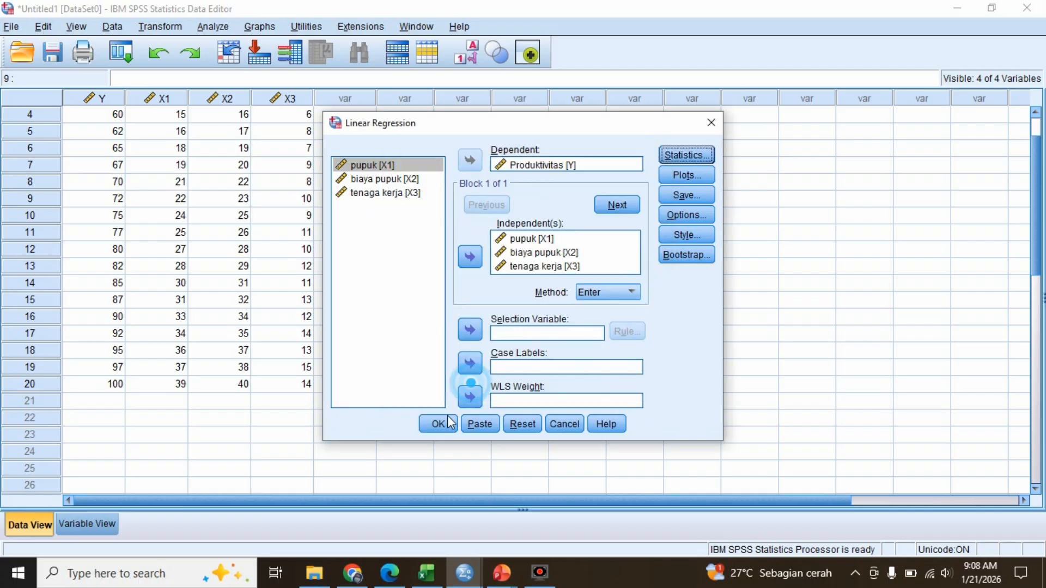
{"action": "left_click", "coordinate": [438, 424]}
{"action": "scroll", "coordinate": [378, 282], "scroll_direction": "down", "scroll_amount": 6}
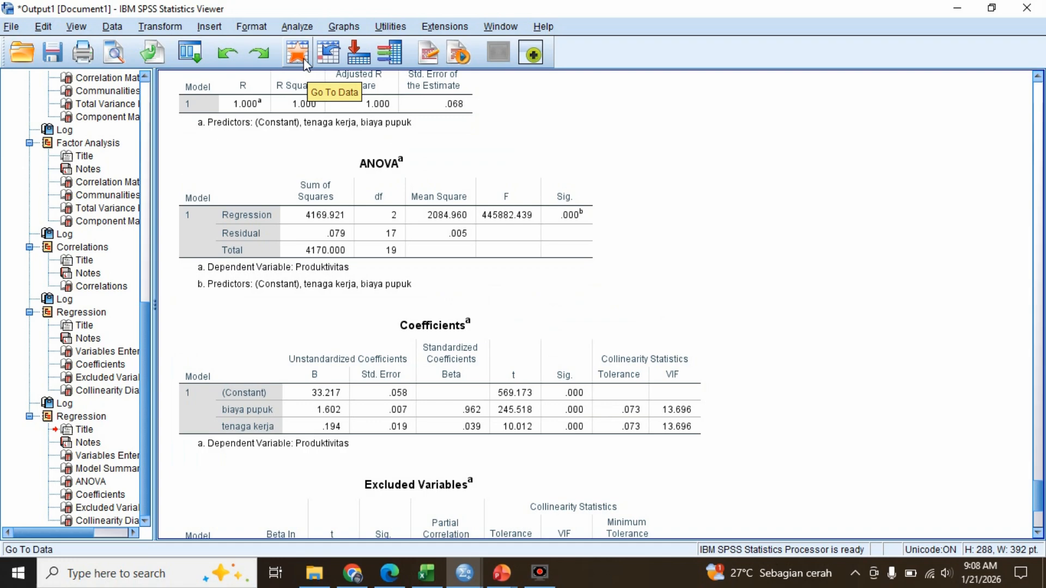
Set up a factor analysis of X1, X2 and X3 with Initial solution, Anti-image, and KMO and Bartlett's test of sphericity
{"action": "left_click", "coordinate": [328, 52]}
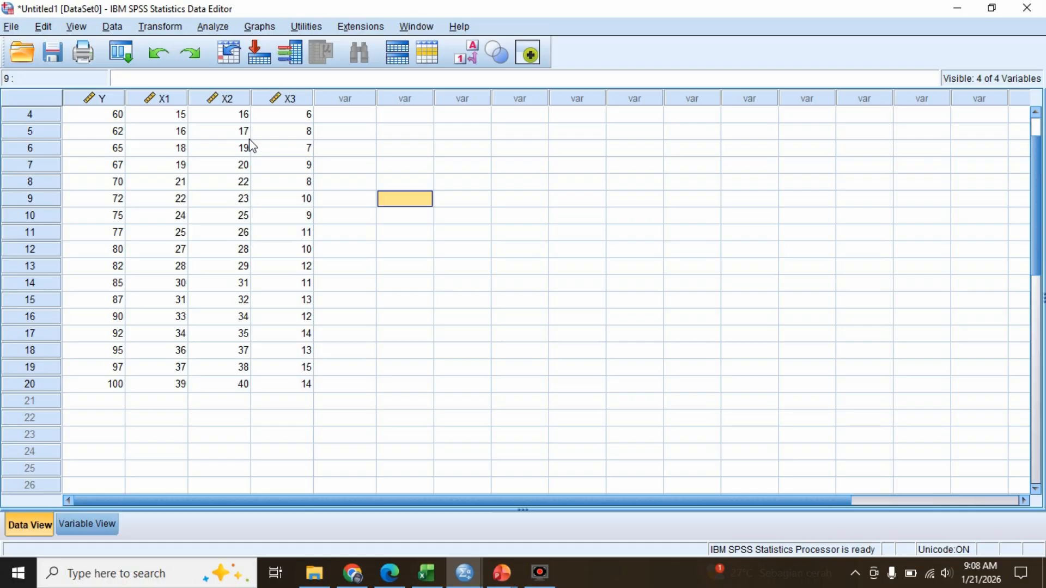
{"action": "left_click", "coordinate": [221, 27]}
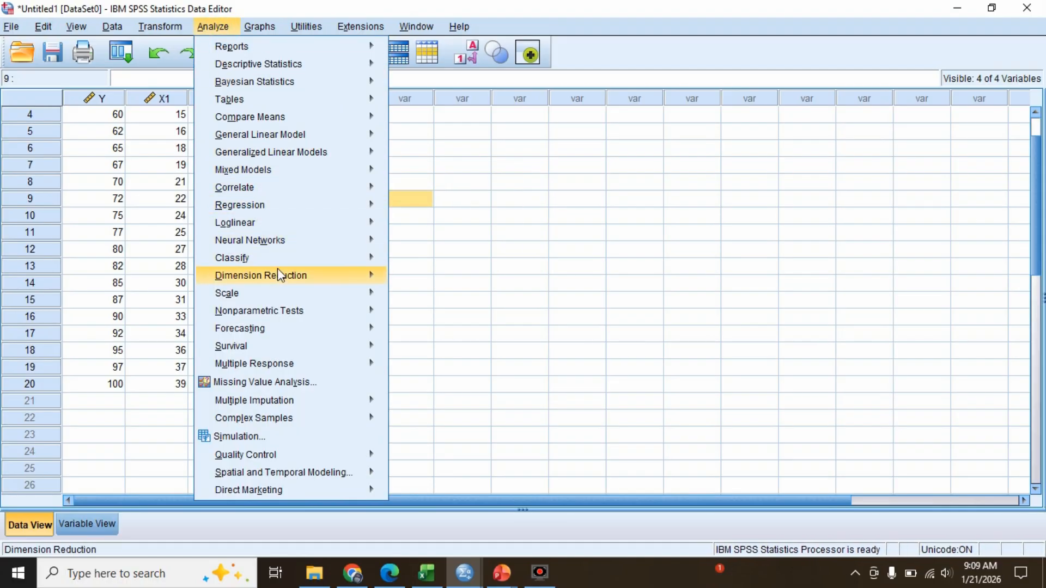
{"action": "mouse_move", "coordinate": [331, 274]}
{"action": "left_click", "coordinate": [414, 286]}
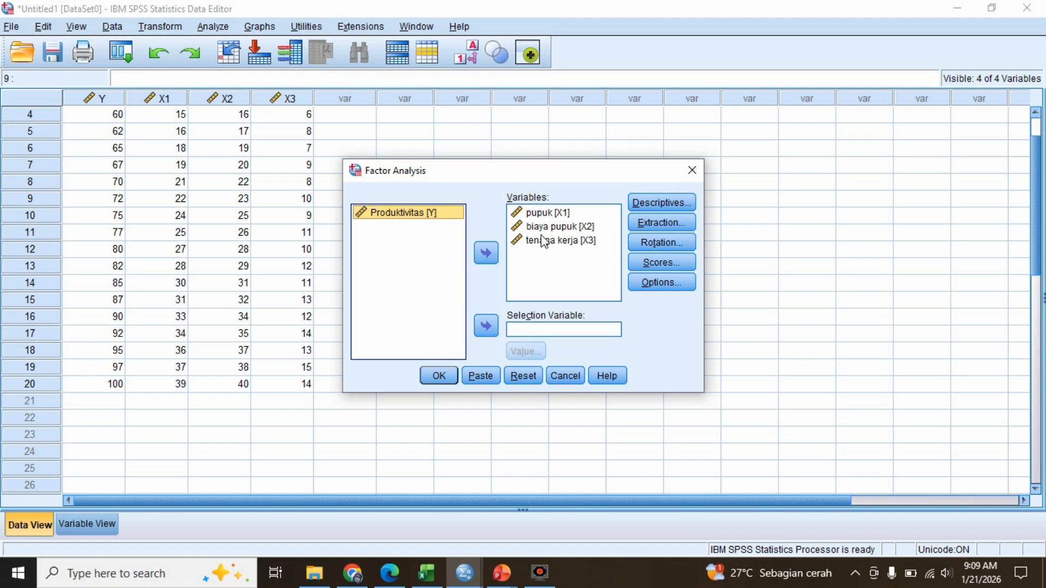
{"action": "left_click", "coordinate": [653, 205]}
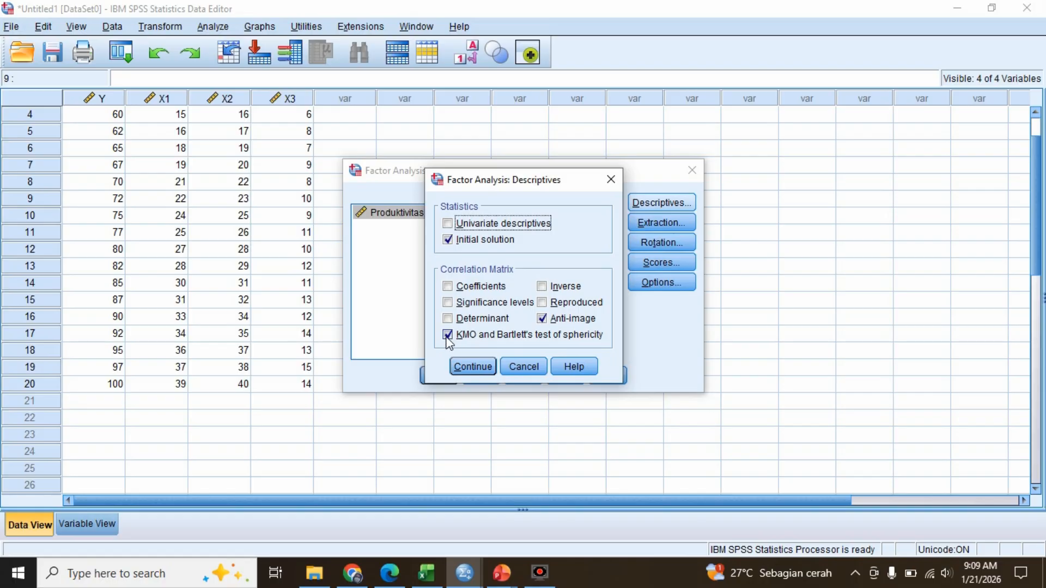
{"action": "left_click", "coordinate": [475, 369]}
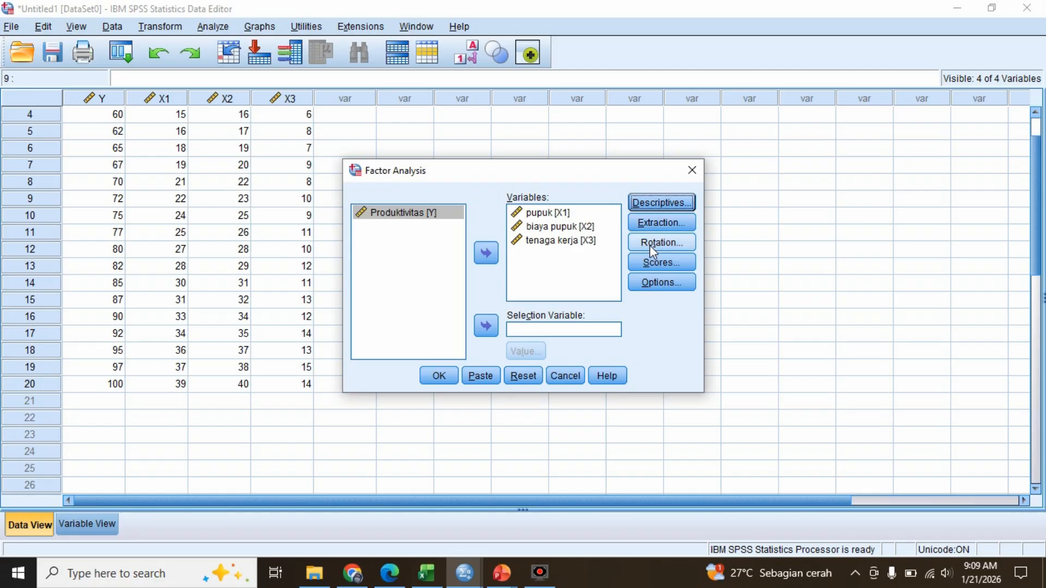
Use principal components extraction with eigenvalues greater than 1, run the factor analysis and review its variance and component tables
{"action": "left_click", "coordinate": [656, 223]}
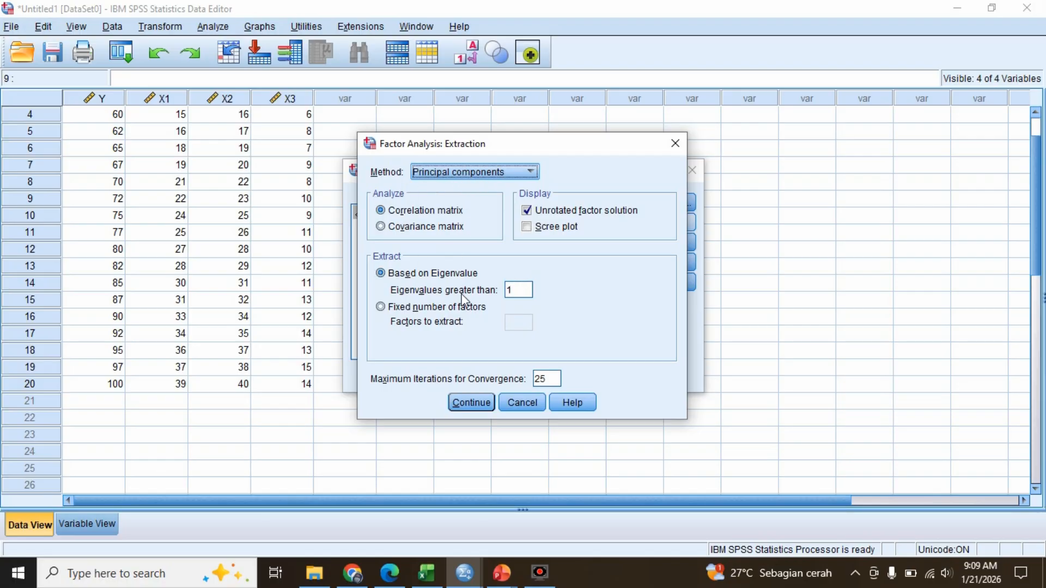
{"action": "left_click", "coordinate": [520, 288]}
{"action": "left_click", "coordinate": [471, 403]}
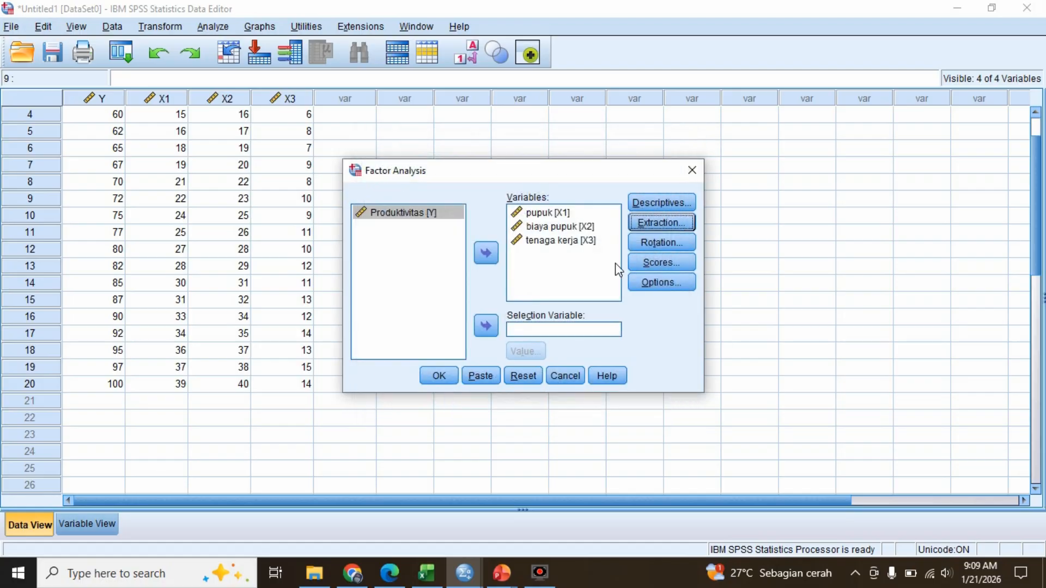
{"action": "left_click", "coordinate": [439, 380]}
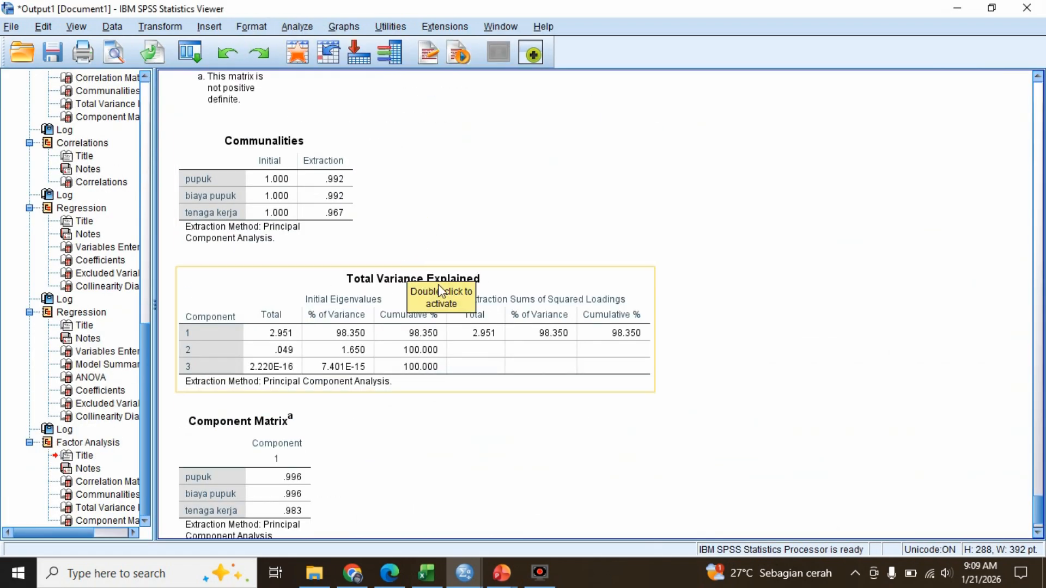
{"action": "scroll", "coordinate": [407, 321], "scroll_direction": "down", "scroll_amount": 3}
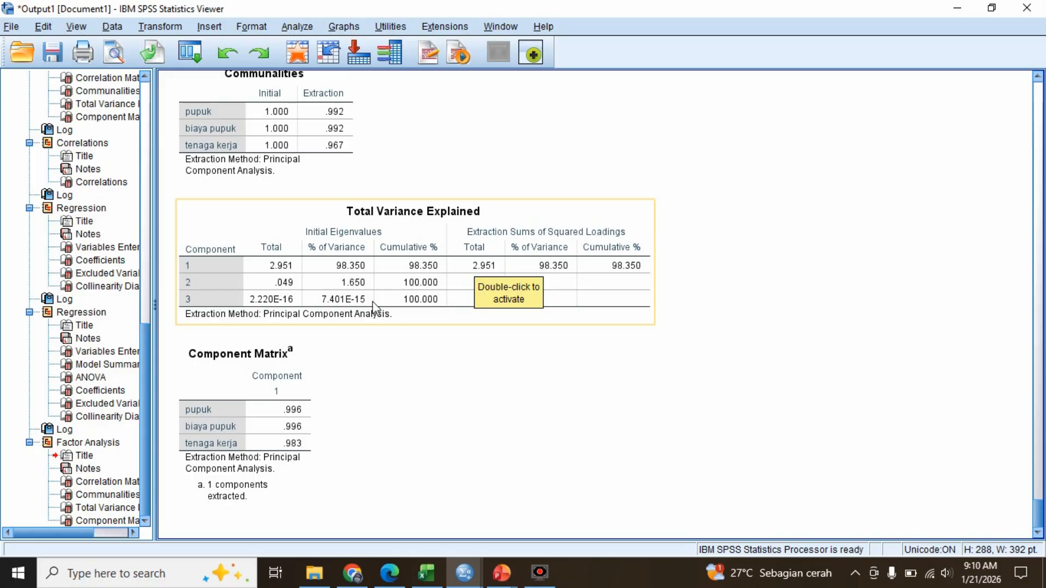
{"action": "scroll", "coordinate": [375, 306], "scroll_direction": "up", "scroll_amount": 4}
{"action": "scroll", "coordinate": [375, 306], "scroll_direction": "down", "scroll_amount": 4}
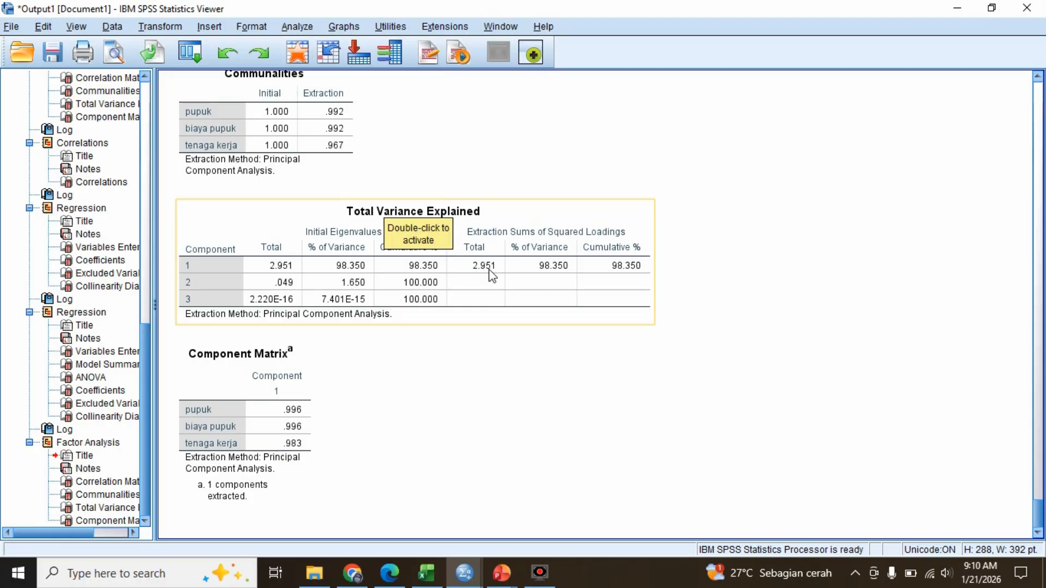
Rerun the factor analysis on X1, X2 and X3, saving the factor scores as variables with the Regression method
{"action": "left_click", "coordinate": [299, 55]}
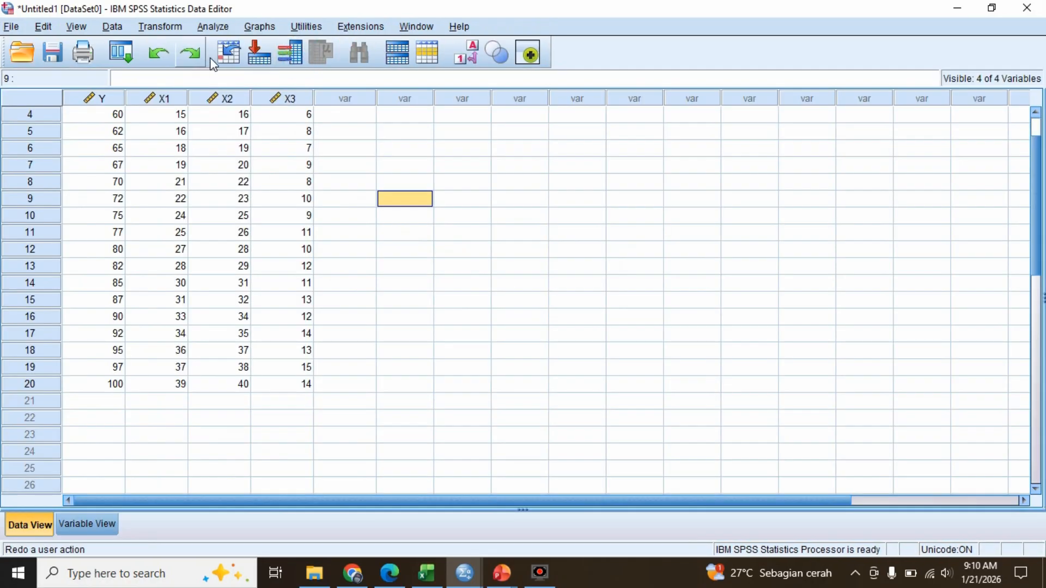
{"action": "left_click", "coordinate": [120, 53]}
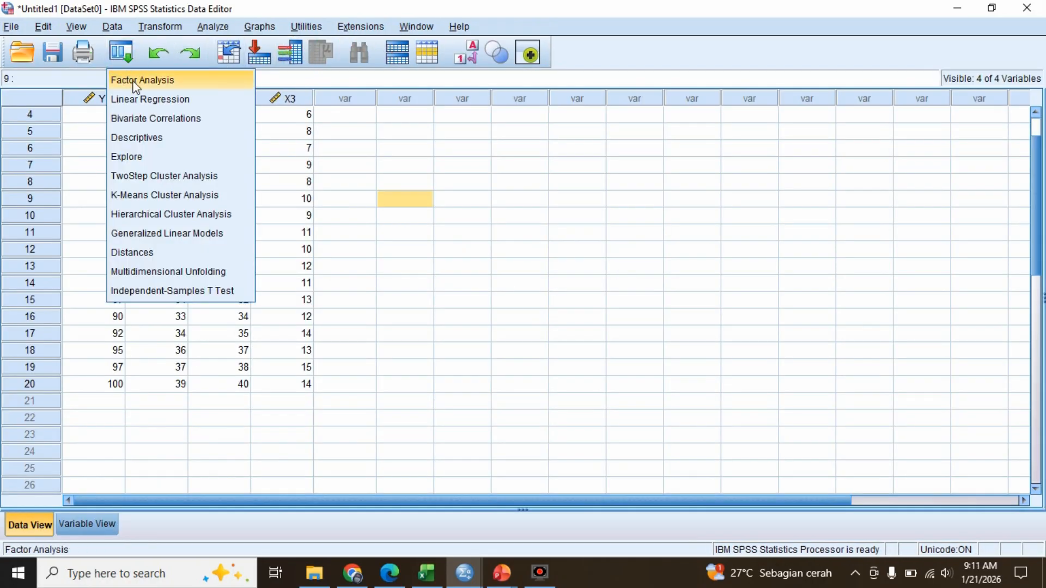
{"action": "left_click", "coordinate": [131, 78]}
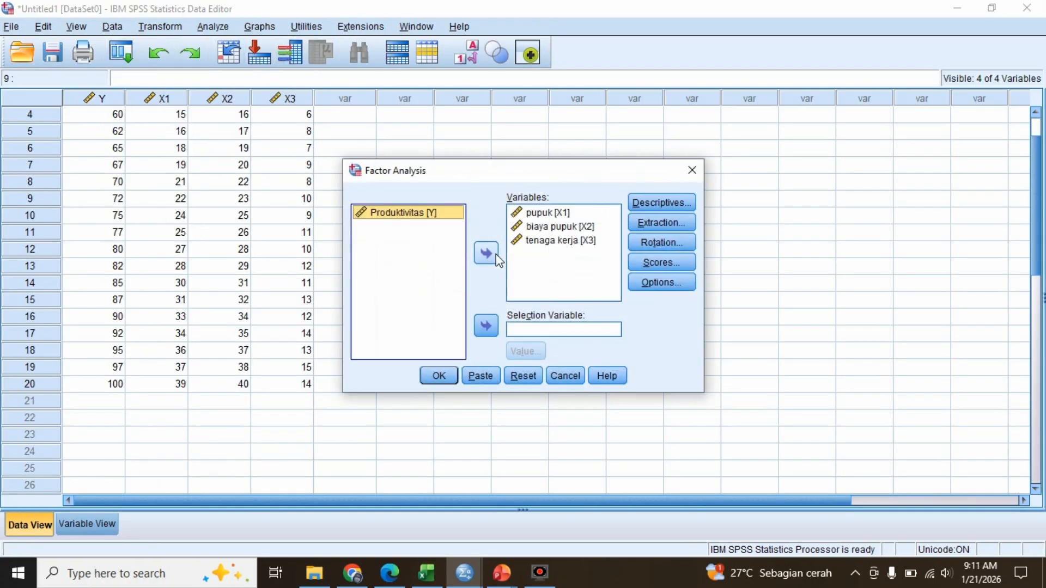
{"action": "left_click", "coordinate": [666, 262]}
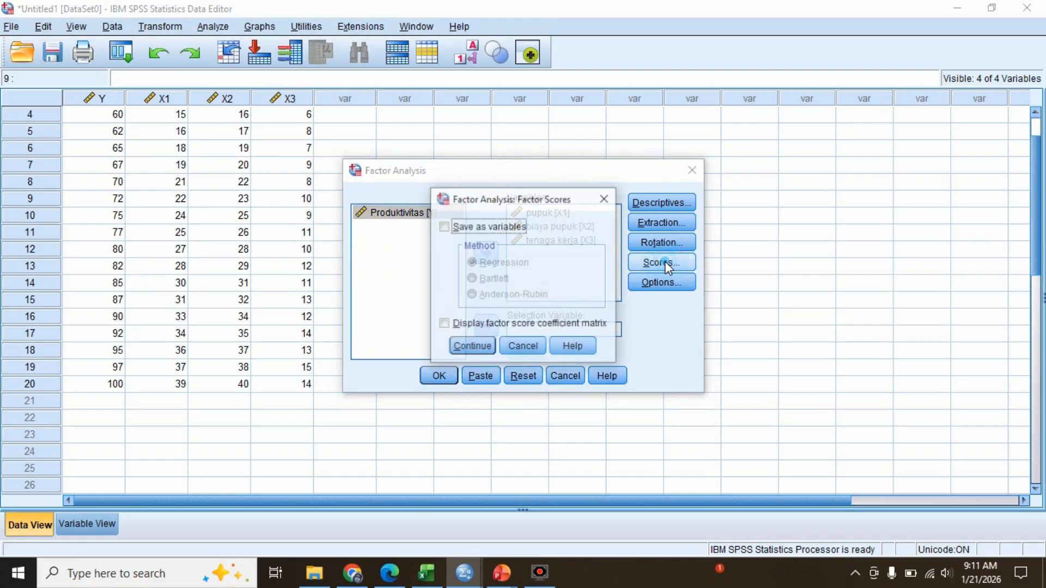
{"action": "left_click", "coordinate": [444, 227]}
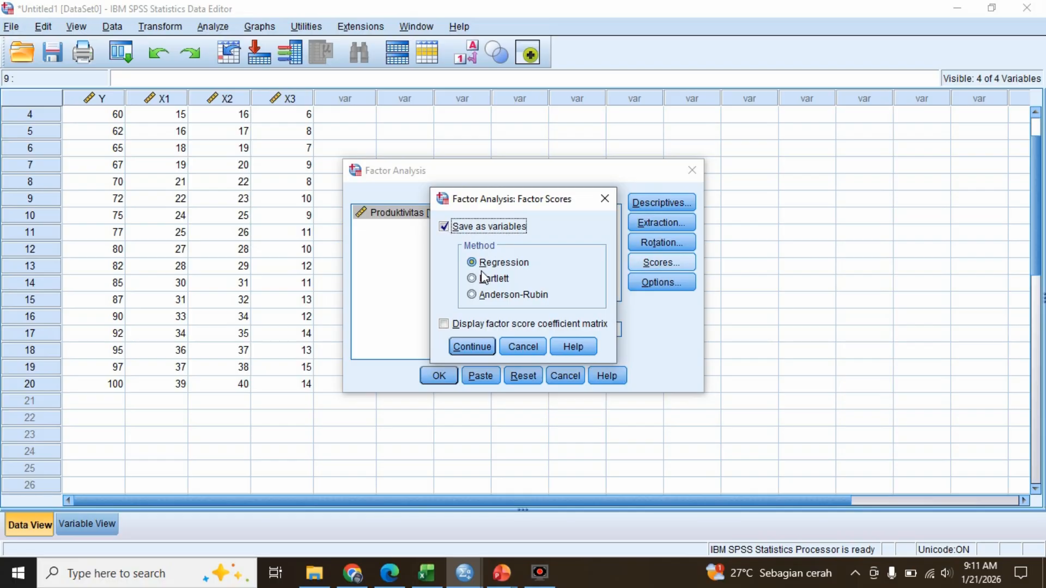
{"action": "left_click", "coordinate": [459, 351]}
{"action": "left_click", "coordinate": [443, 376]}
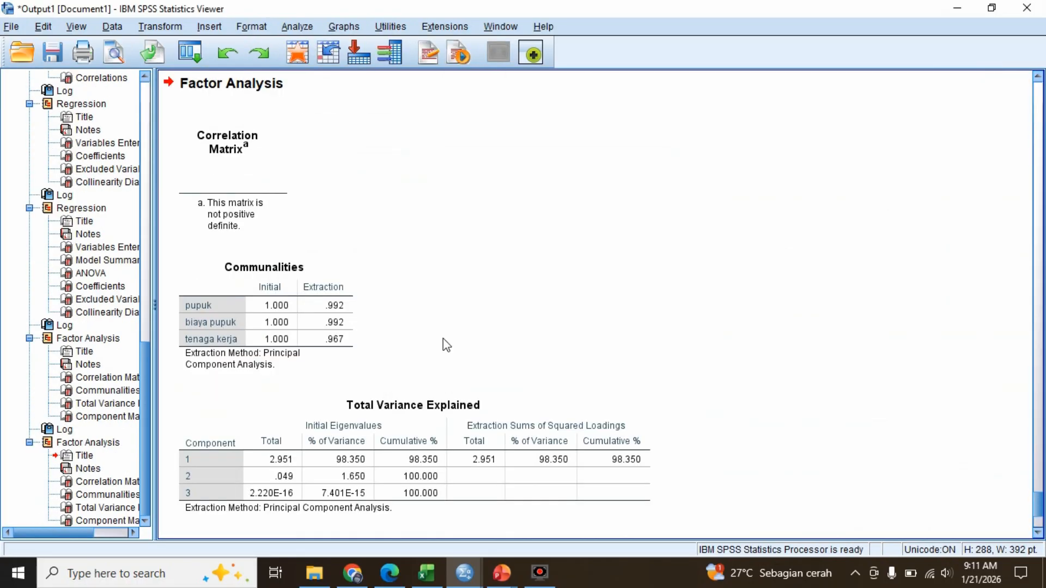
Switch to the Data Editor and rename the FAC1_1 factor score variable as input, with the label input produksi
{"action": "double_click", "coordinate": [298, 55]}
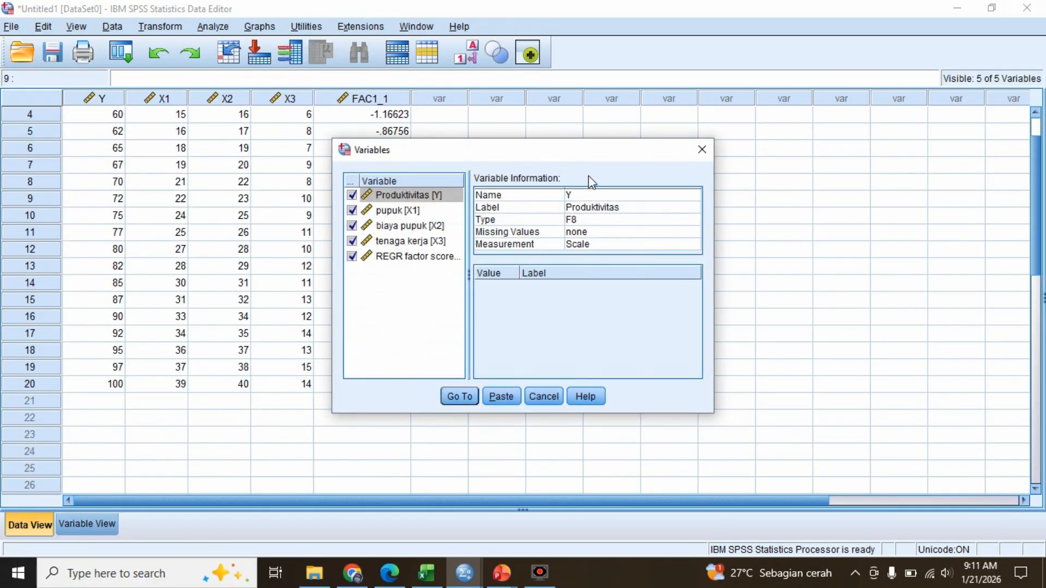
{"action": "left_click", "coordinate": [707, 152]}
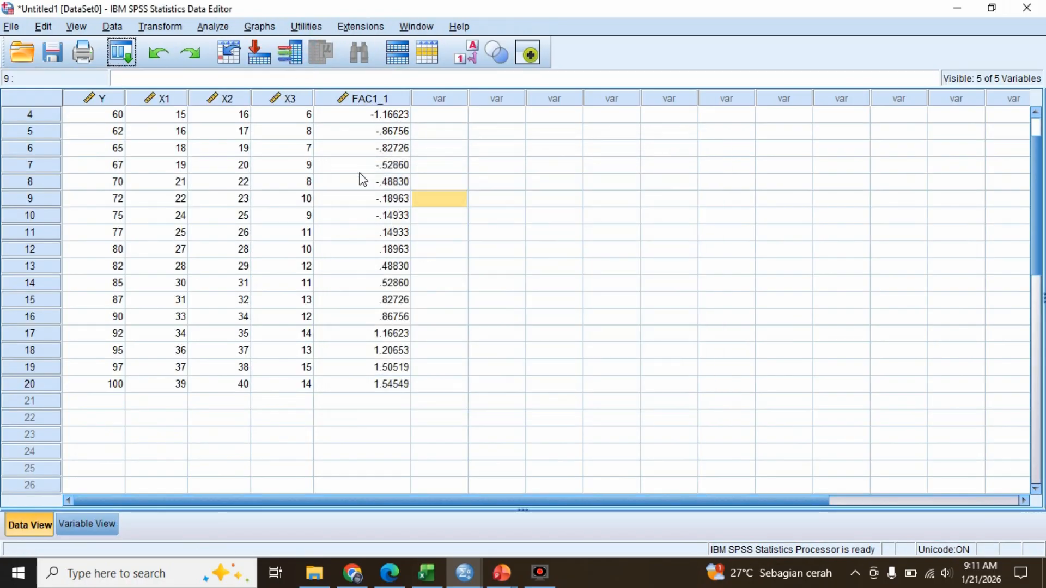
{"action": "scroll", "coordinate": [380, 146], "scroll_direction": "up", "scroll_amount": 1}
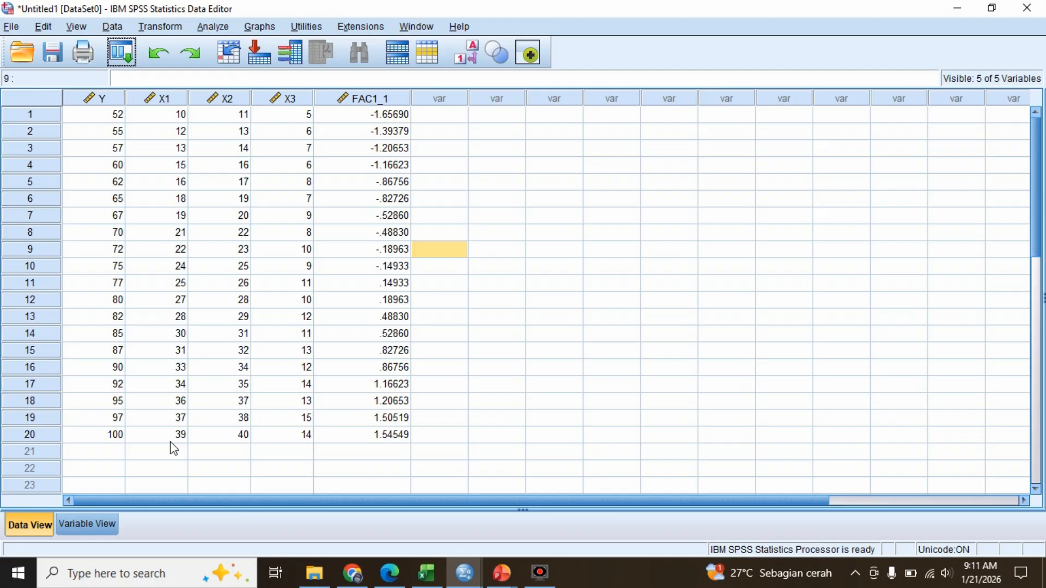
{"action": "left_click", "coordinate": [68, 527]}
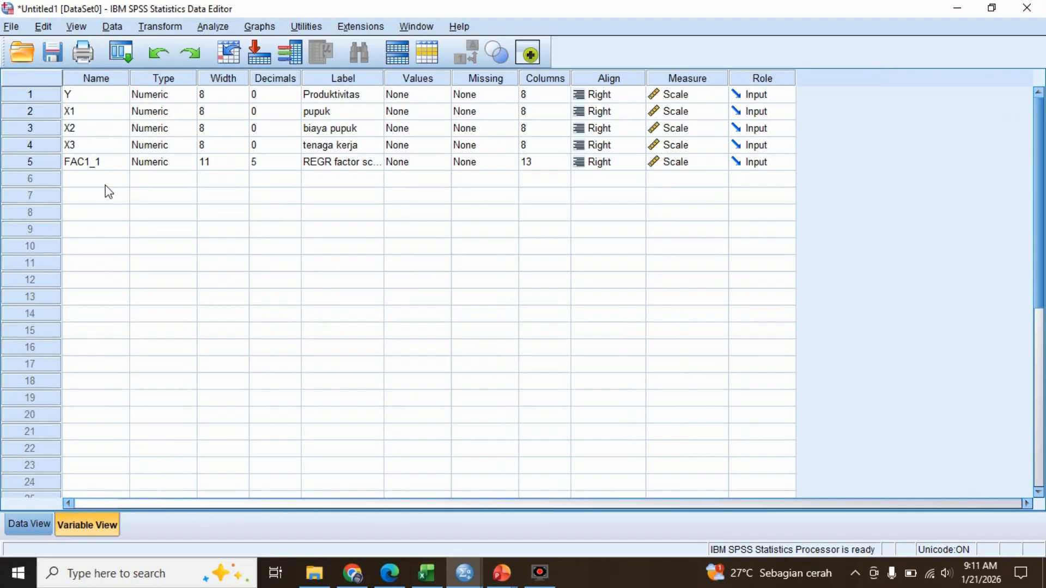
{"action": "double_click", "coordinate": [105, 162]}
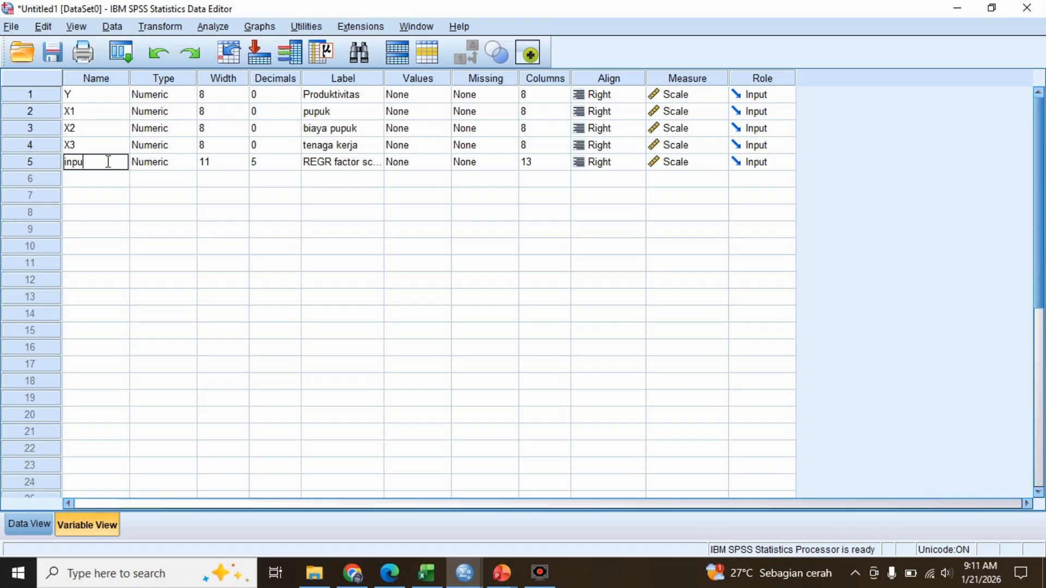
{"action": "type", "text": "input"}
{"action": "left_click", "coordinate": [324, 162]}
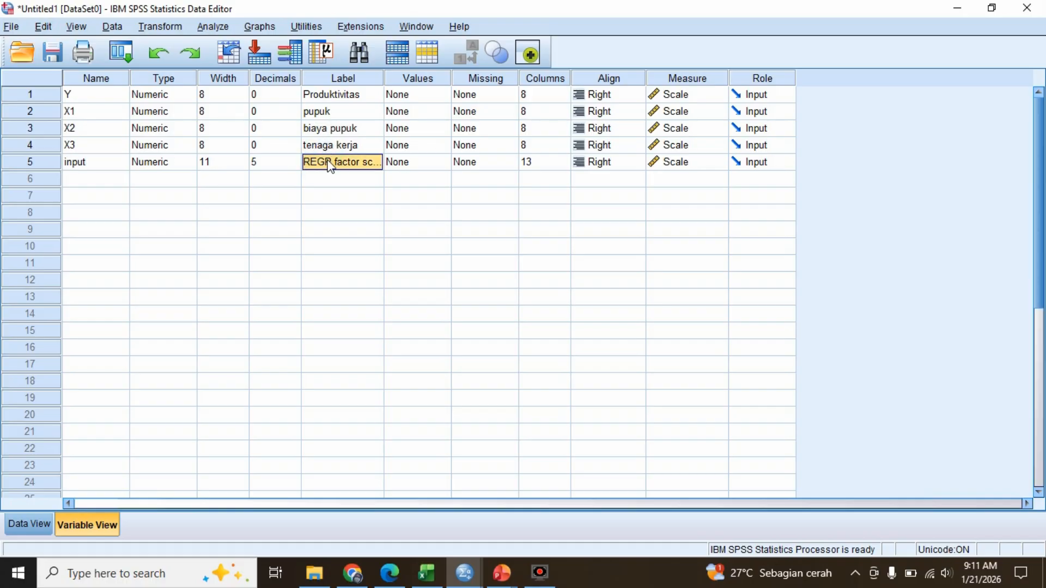
{"action": "type", "text": "input produksi"}
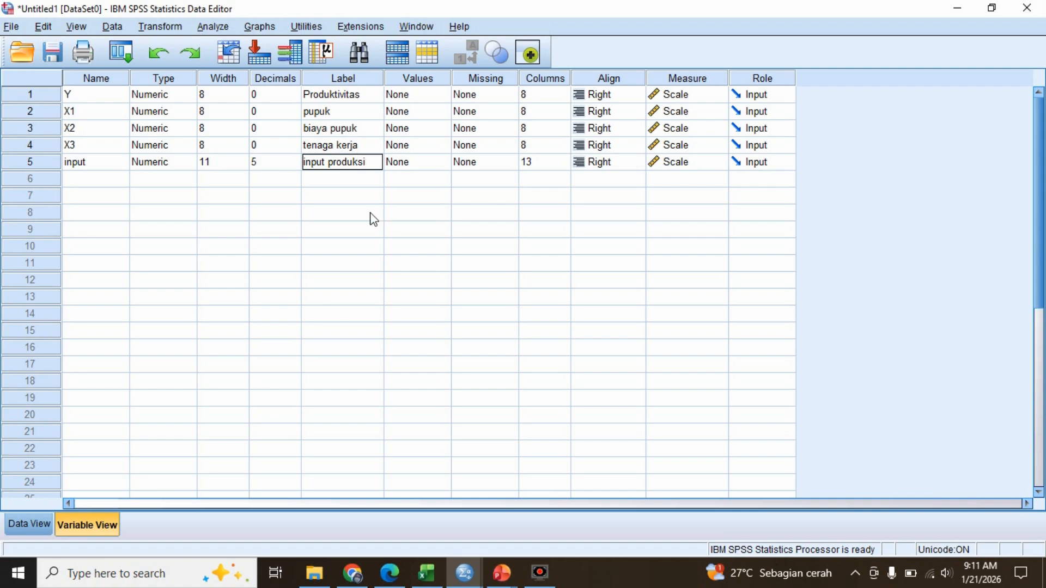
{"action": "left_click", "coordinate": [373, 218]}
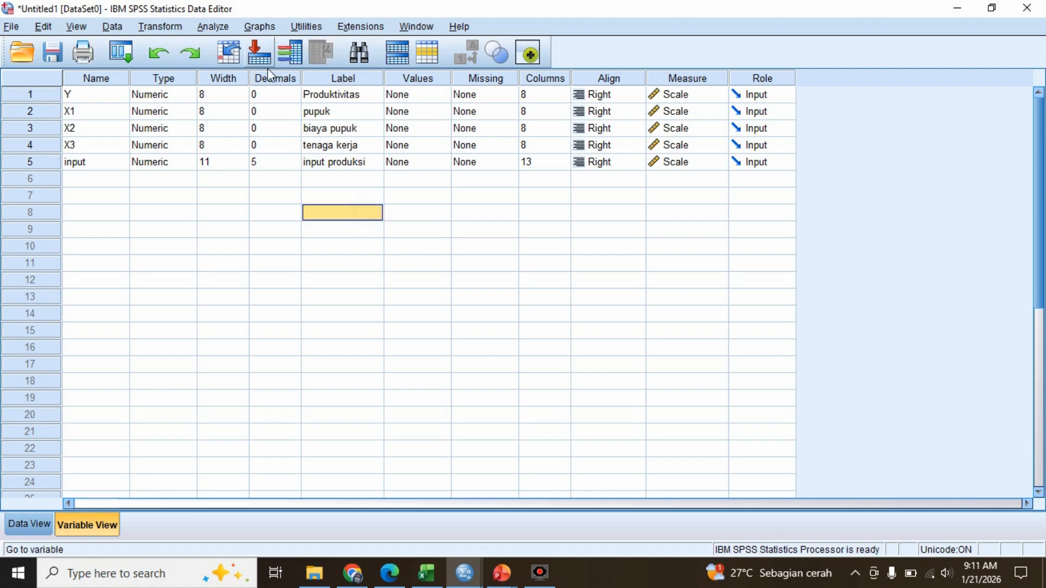
Set the input variable's decimals to 2 and return to the data values
{"action": "left_click", "coordinate": [288, 162]}
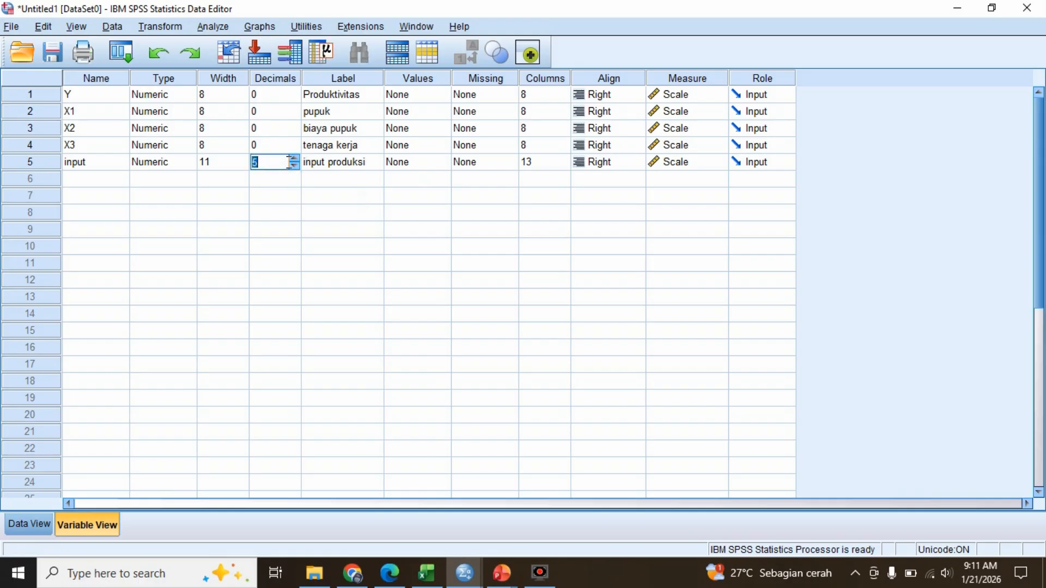
{"action": "left_click", "coordinate": [295, 166]}
{"action": "left_click", "coordinate": [294, 158]}
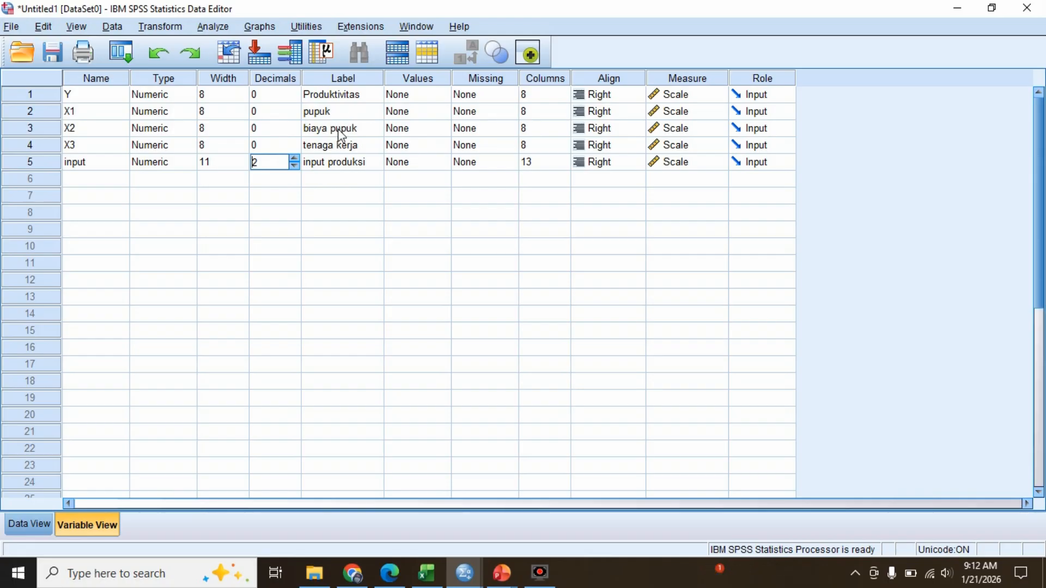
{"action": "left_click", "coordinate": [347, 162]}
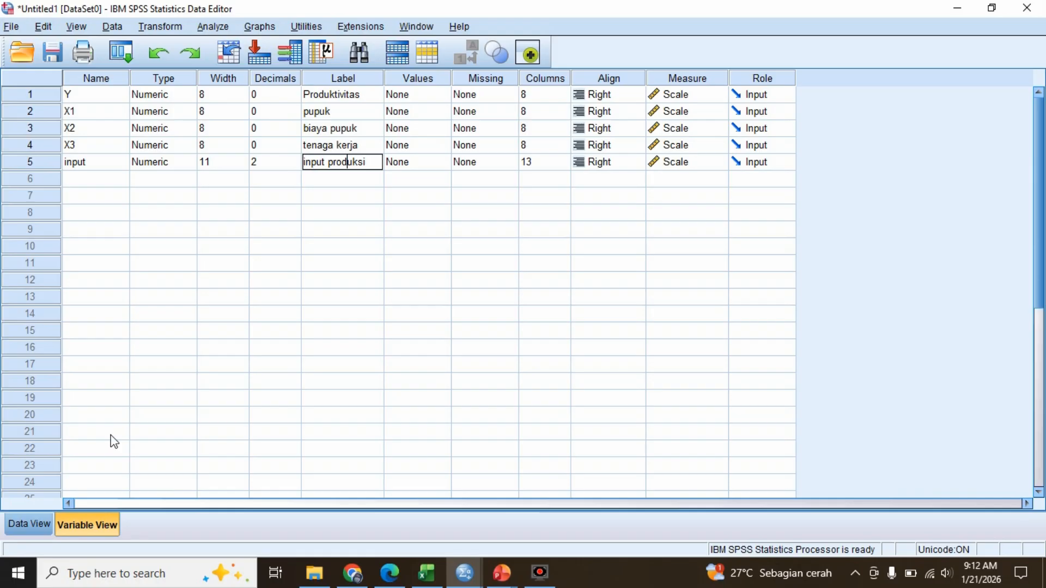
{"action": "left_click", "coordinate": [25, 534]}
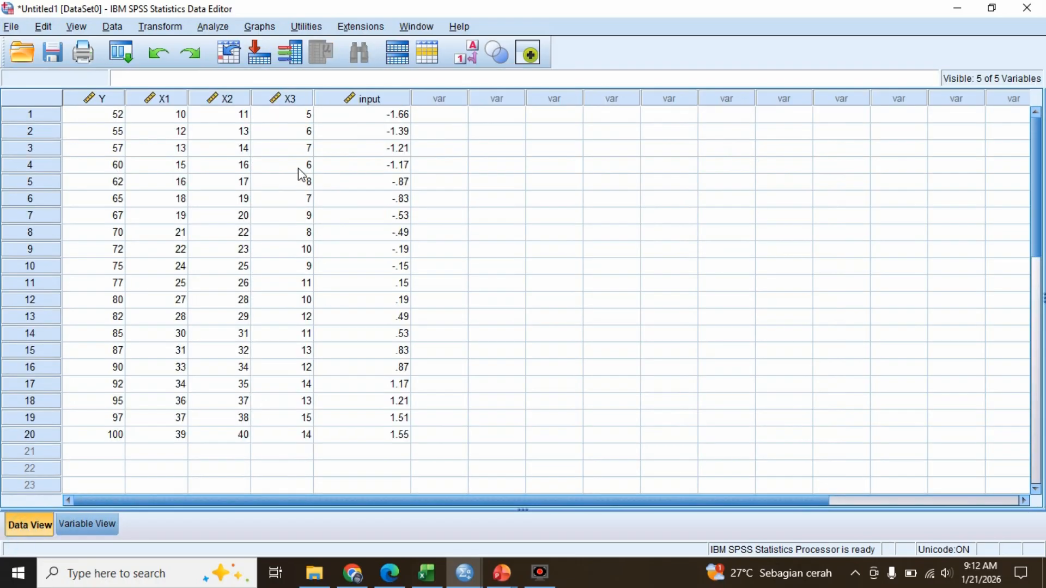
Reopen the linear regression setup for Produktivitas [Y] and remove pupuk, biaya pupuk and tenaga kerja from the independent variables
{"action": "left_click", "coordinate": [221, 28]}
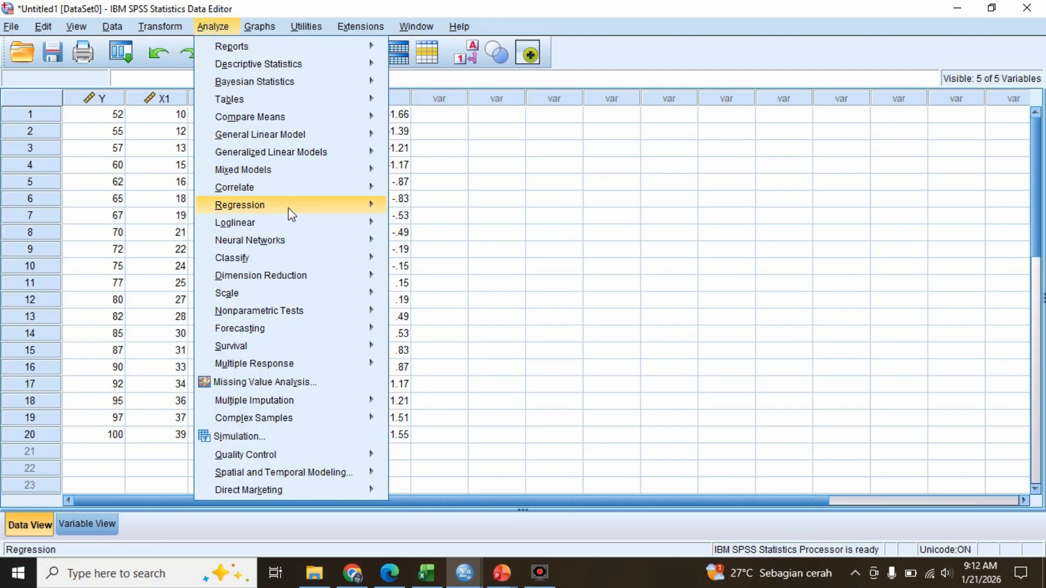
{"action": "mouse_move", "coordinate": [289, 206]}
{"action": "left_click", "coordinate": [418, 227]}
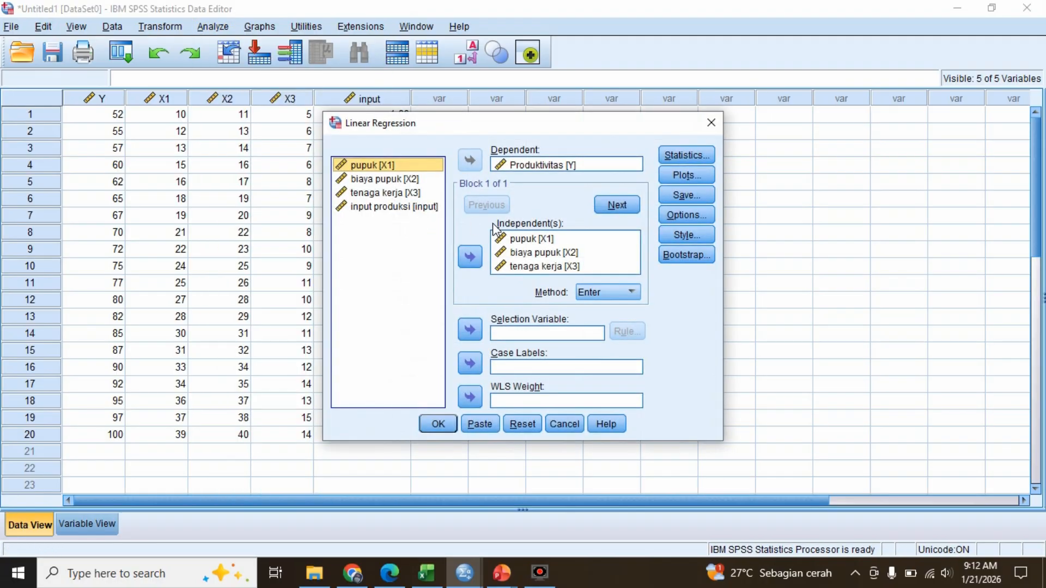
{"action": "left_click", "coordinate": [512, 240]}
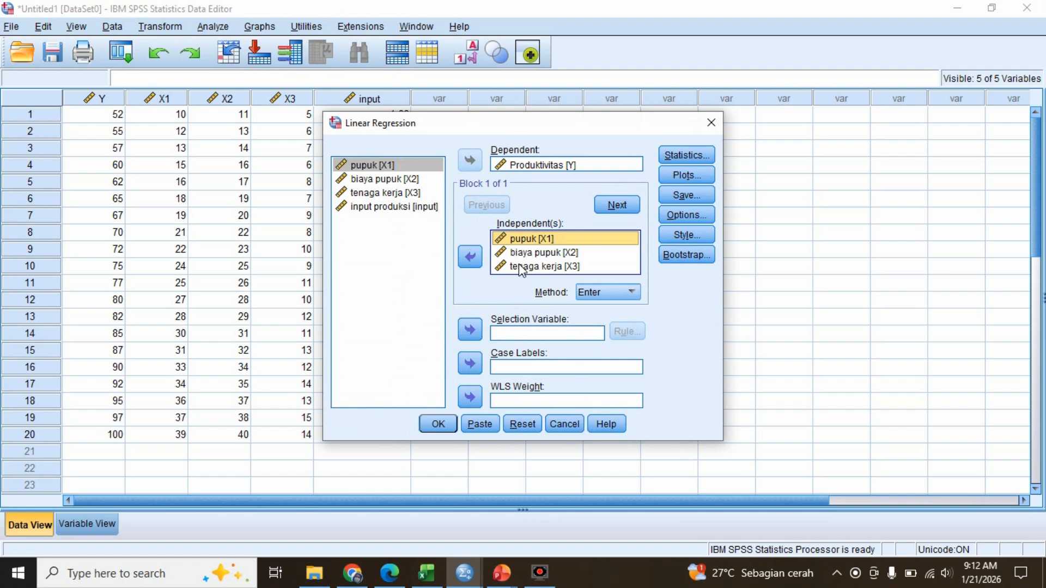
{"action": "left_click", "coordinate": [522, 266]}
{"action": "left_click", "coordinate": [470, 257]}
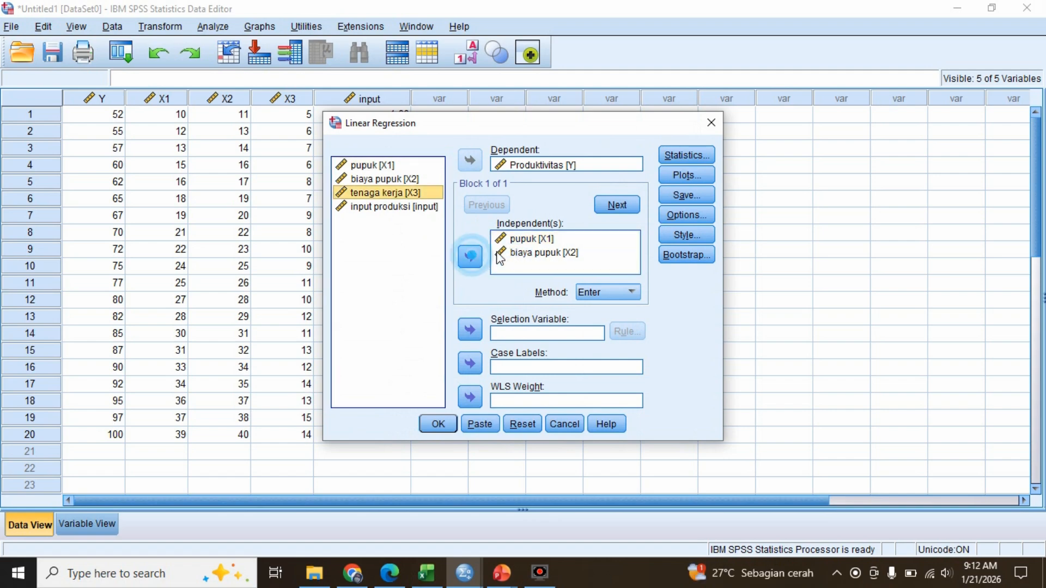
{"action": "left_click", "coordinate": [506, 254]}
{"action": "left_click", "coordinate": [470, 256]}
{"action": "left_click", "coordinate": [515, 239]}
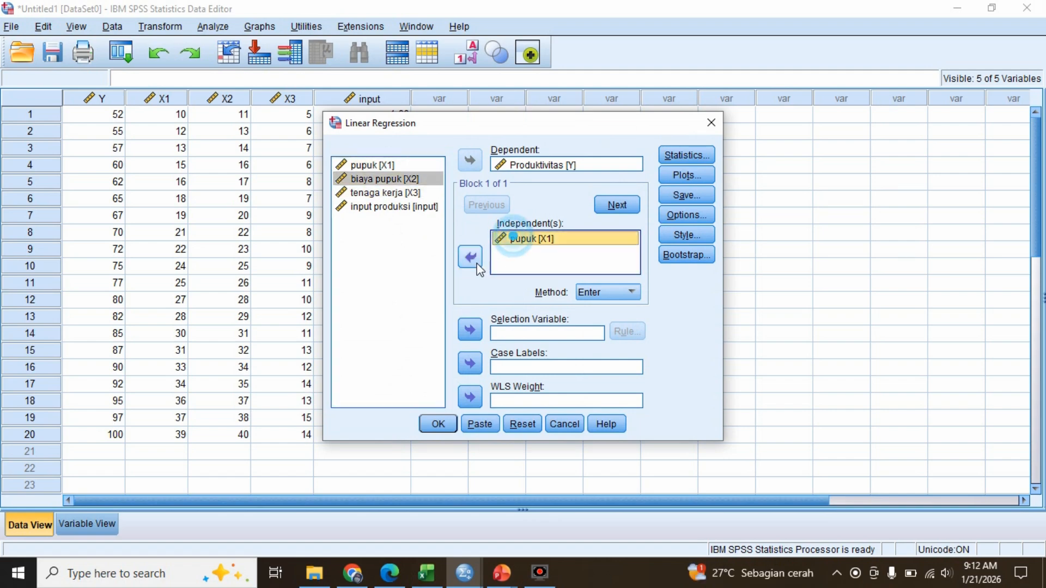
{"action": "left_click", "coordinate": [470, 257]}
Add input produksi as the only independent variable with the Enter method and run the regression
{"action": "left_click", "coordinate": [382, 206]}
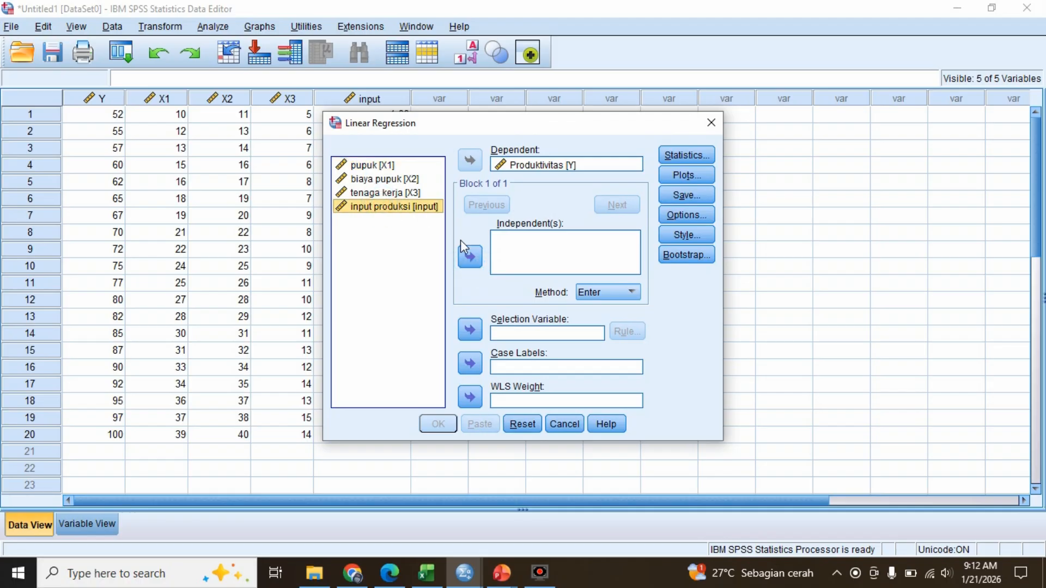
{"action": "left_click", "coordinate": [473, 260]}
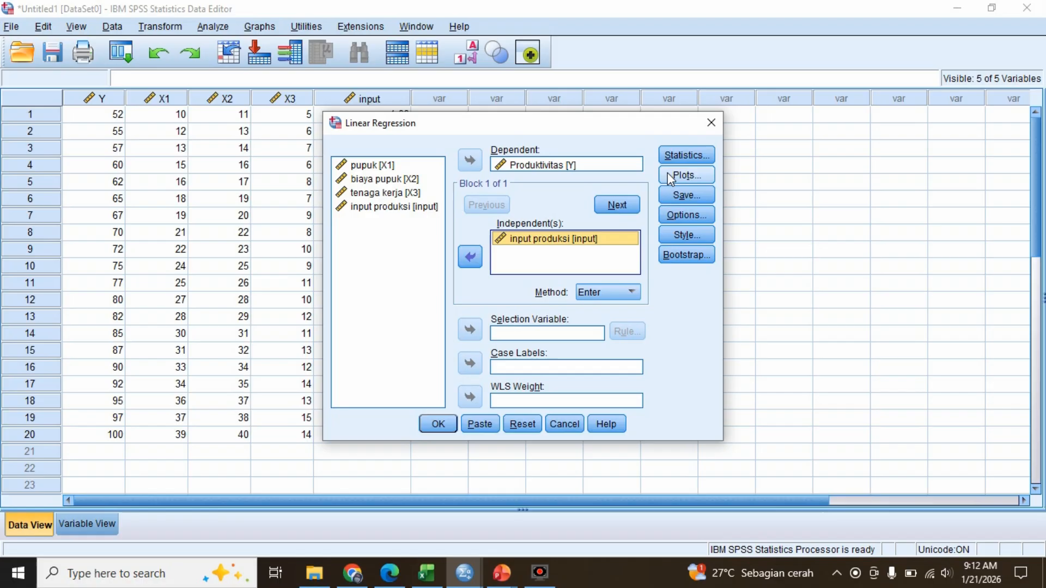
{"action": "left_click", "coordinate": [438, 425]}
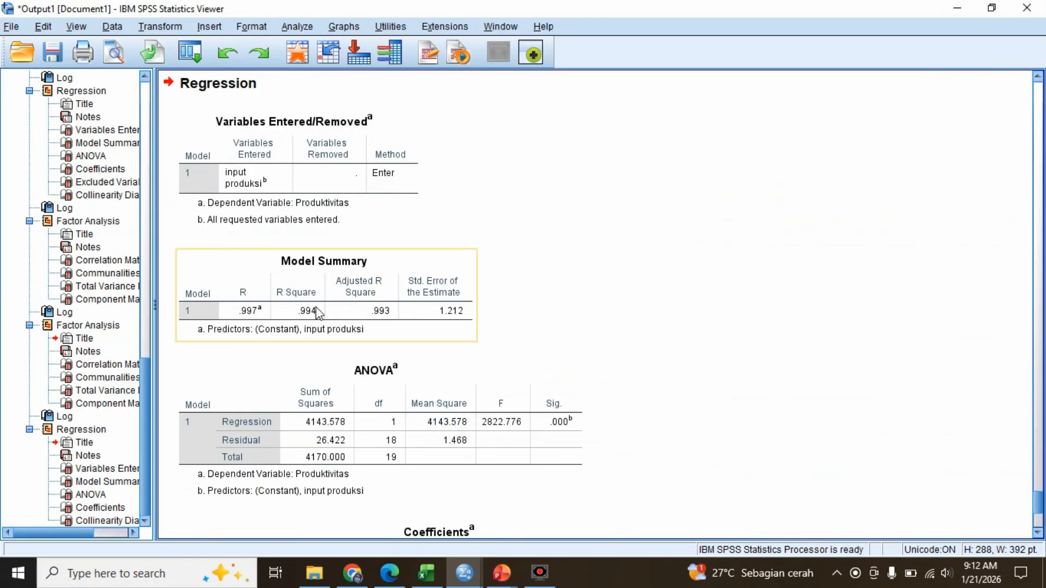
Examine the new regression's Model Summary, ANOVA, Coefficients and collinearity tables for model fit, significance and VIF
{"action": "scroll", "coordinate": [317, 306], "scroll_direction": "down", "scroll_amount": 2}
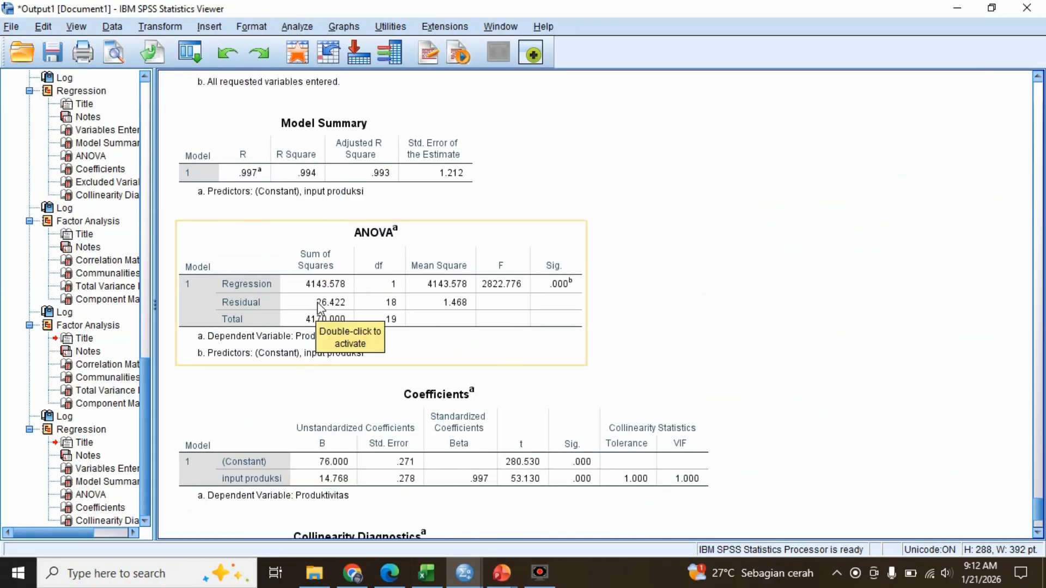
{"action": "scroll", "coordinate": [317, 302], "scroll_direction": "down", "scroll_amount": 1}
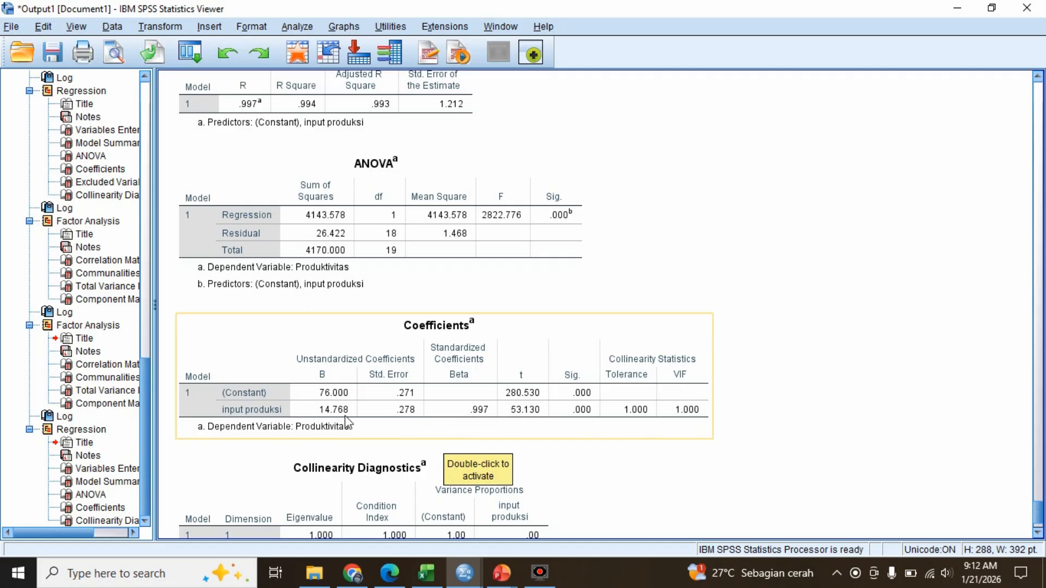
{"action": "scroll", "coordinate": [345, 417], "scroll_direction": "down", "scroll_amount": 3}
{"action": "scroll", "coordinate": [345, 416], "scroll_direction": "up", "scroll_amount": 8}
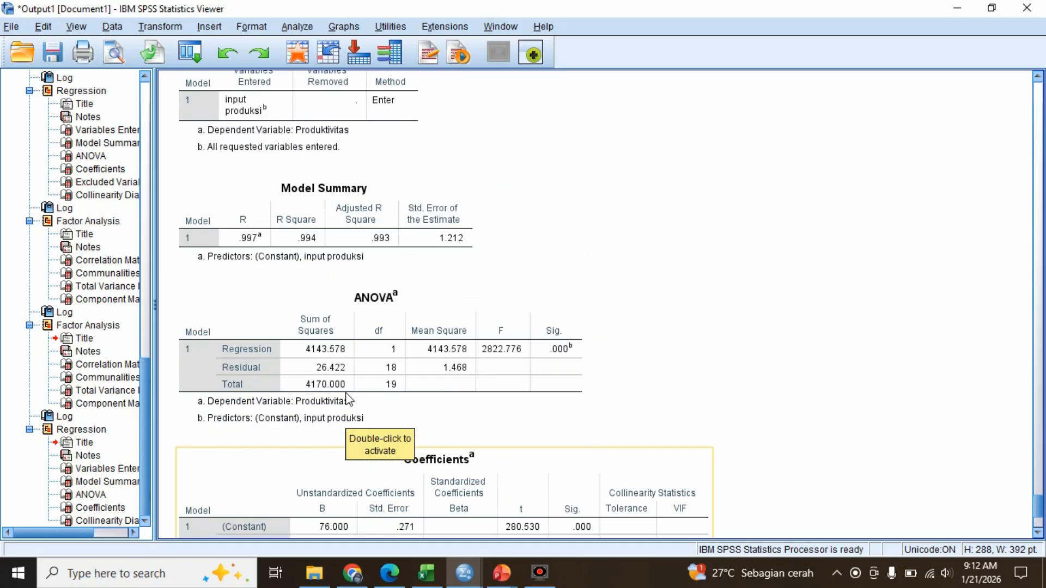
{"action": "scroll", "coordinate": [349, 382], "scroll_direction": "down", "scroll_amount": 8}
{"action": "scroll", "coordinate": [339, 381], "scroll_direction": "up", "scroll_amount": 11}
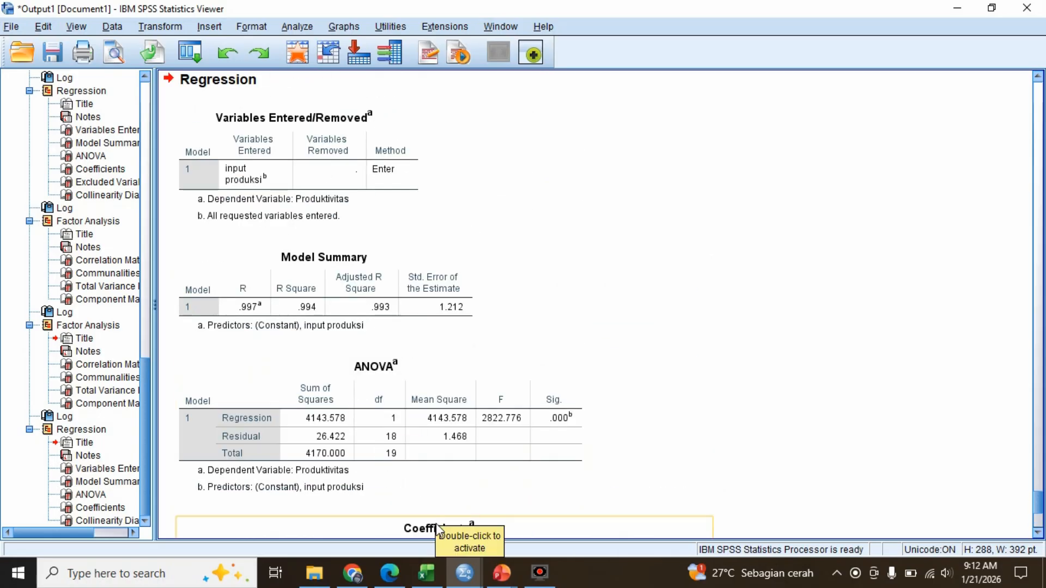
{"action": "mouse_move", "coordinate": [539, 572]}
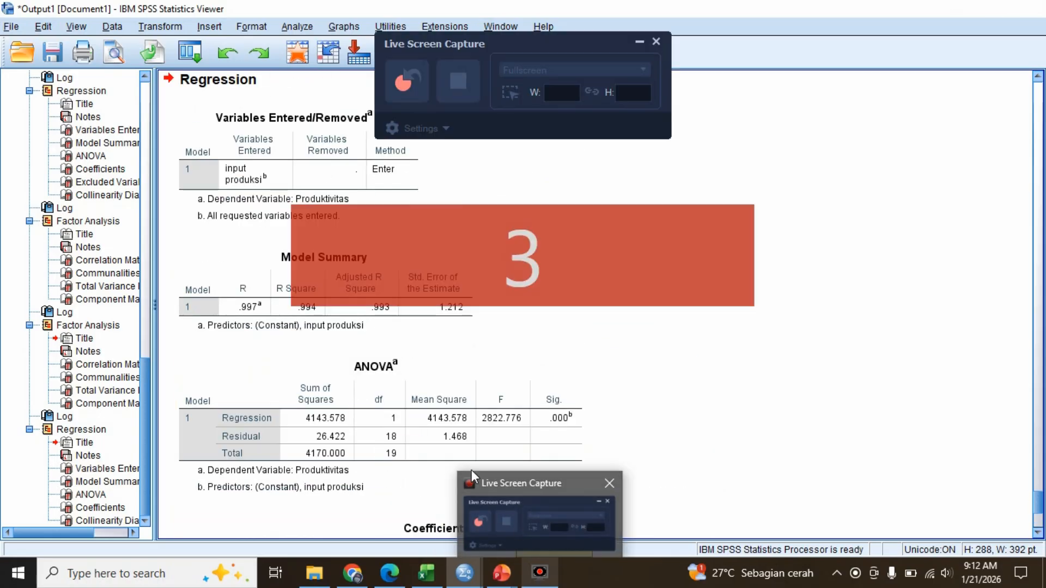